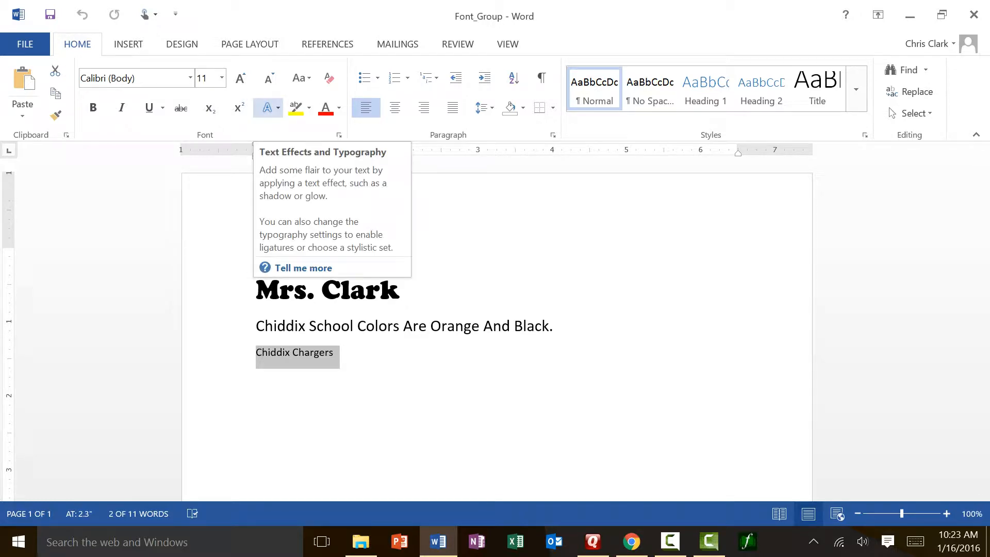
Step: Apply the Fill - White, Outline - Accent 2, Hard Shadow - Accent 2 text effect to "Chiddix Chargers" and enlarge it to 26 pt
{"action": "left_click", "coordinate": [268, 108]}
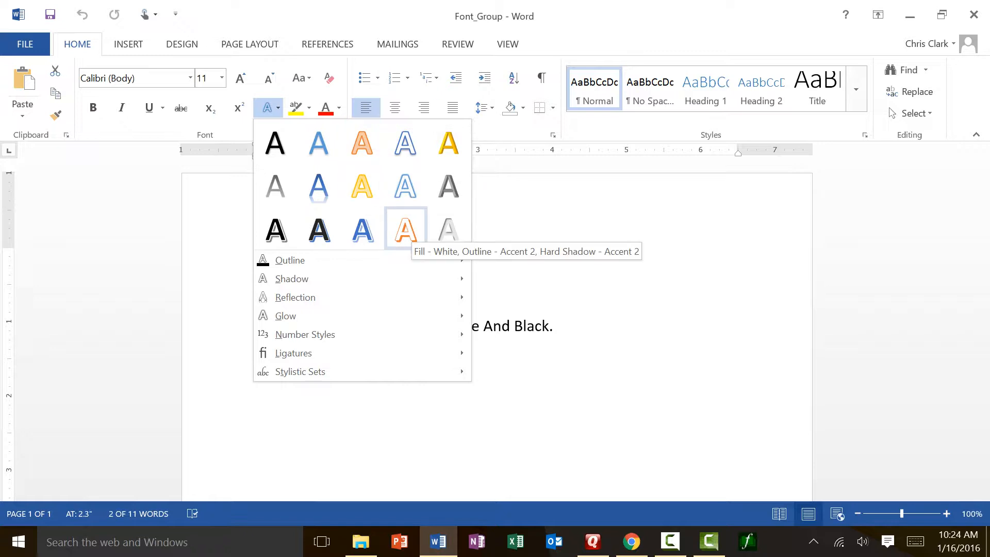
{"action": "left_click", "coordinate": [405, 228]}
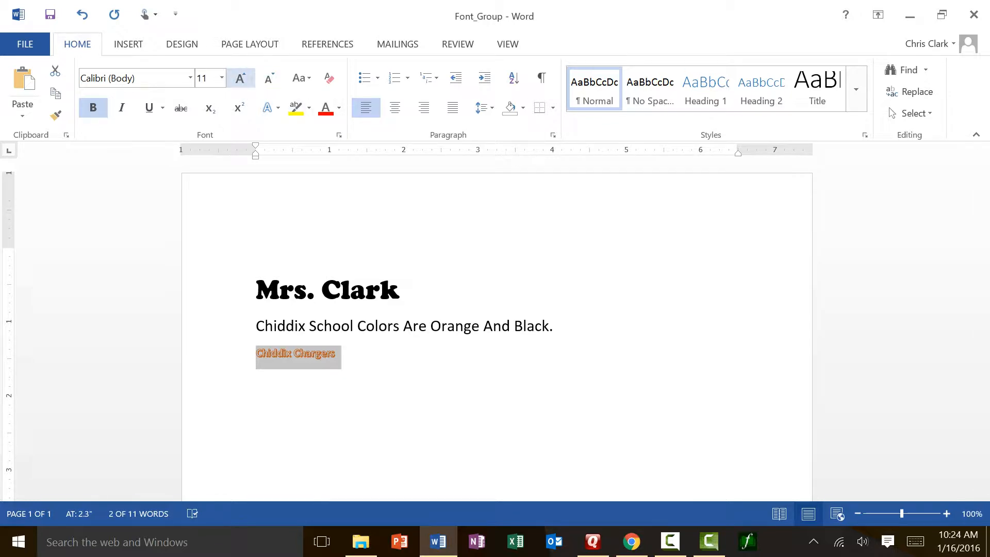
{"action": "left_click", "coordinate": [241, 77]}
{"action": "left_click", "coordinate": [240, 77]}
{"action": "left_click", "coordinate": [240, 78]}
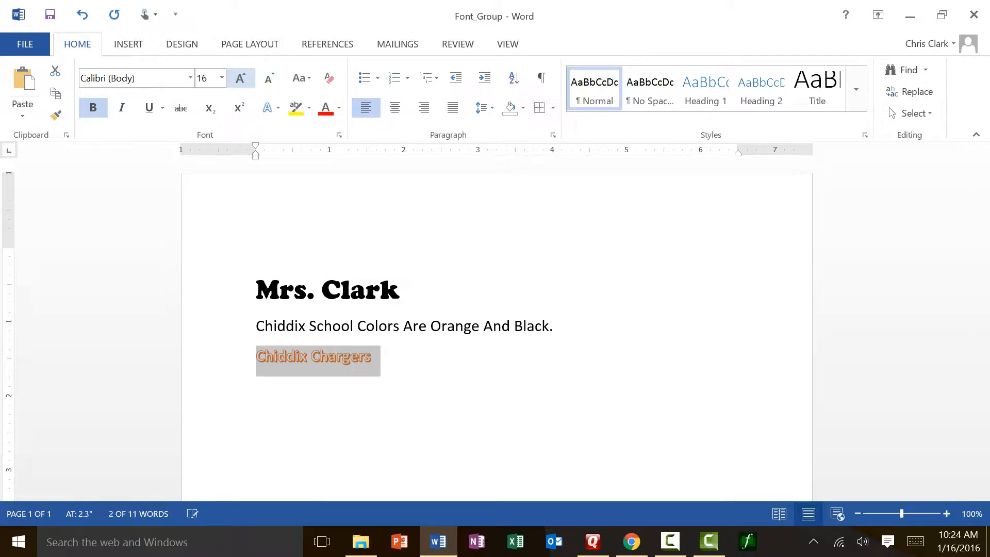
{"action": "left_click", "coordinate": [240, 78]}
{"action": "left_click", "coordinate": [240, 77]}
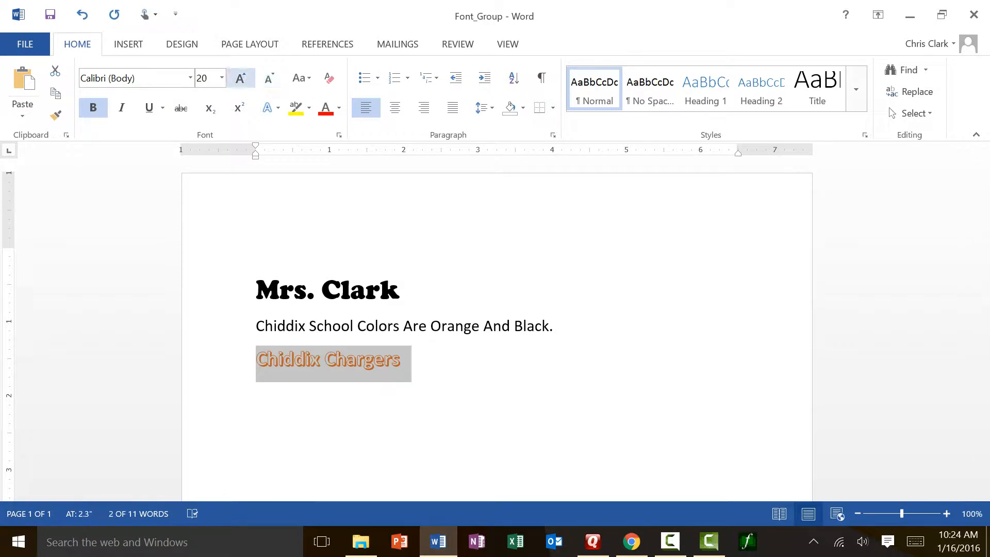
{"action": "left_click", "coordinate": [240, 78]}
{"action": "left_click", "coordinate": [240, 78]}
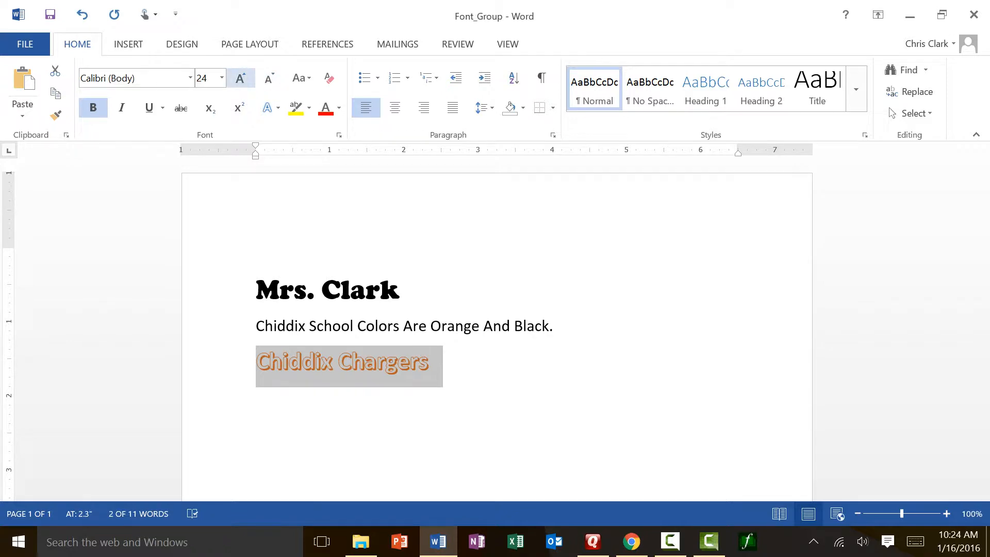
{"action": "left_click", "coordinate": [240, 78]}
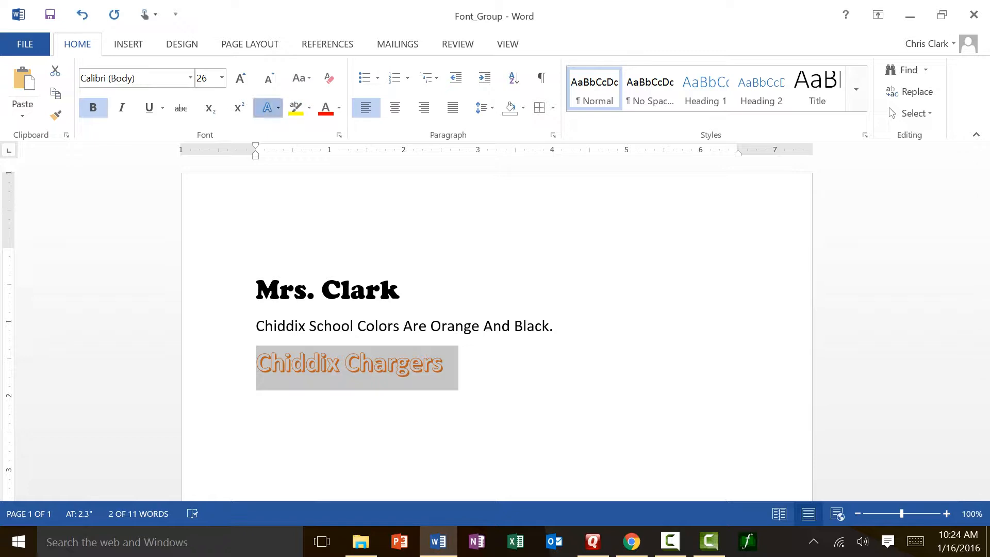
Step: Set the outline color of the "Chiddix Chargers" text to Blue, Accent 5, Darker 25%
{"action": "left_click", "coordinate": [268, 107]}
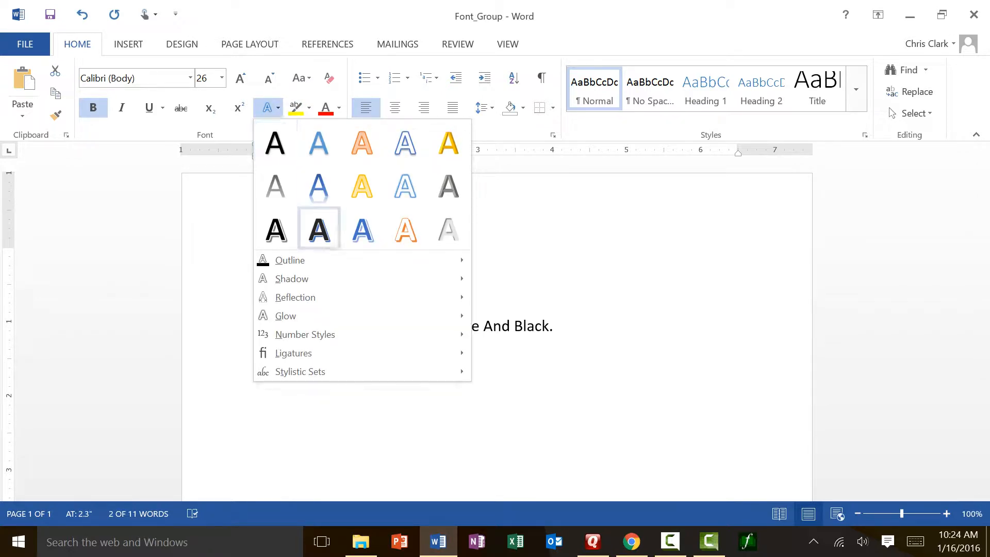
{"action": "mouse_move", "coordinate": [309, 260]}
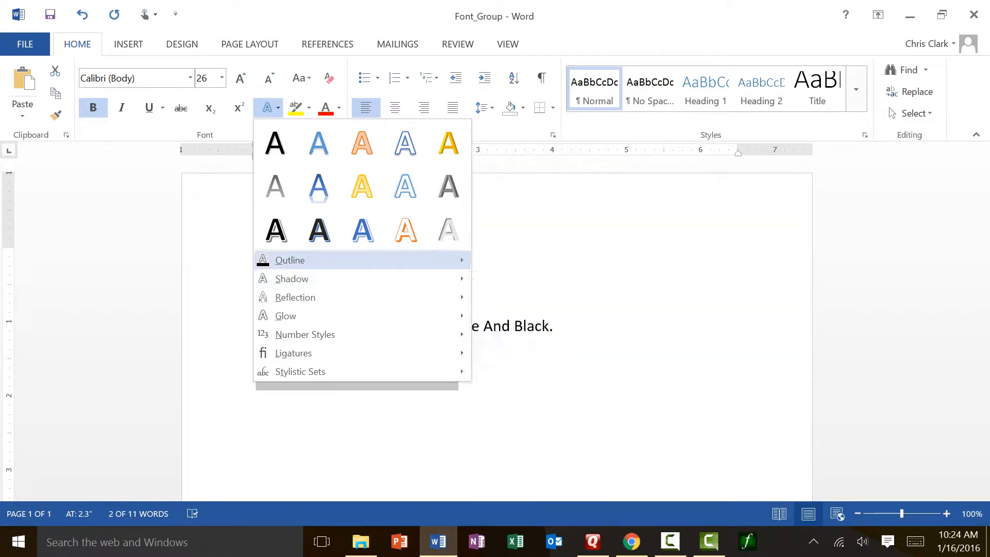
{"action": "mouse_move", "coordinate": [361, 260]}
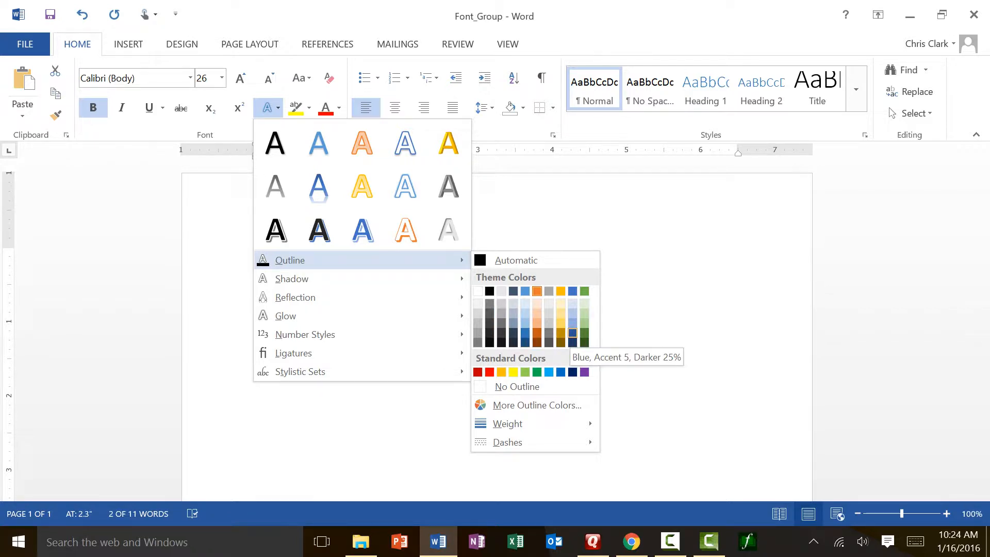
{"action": "left_click", "coordinate": [573, 333]}
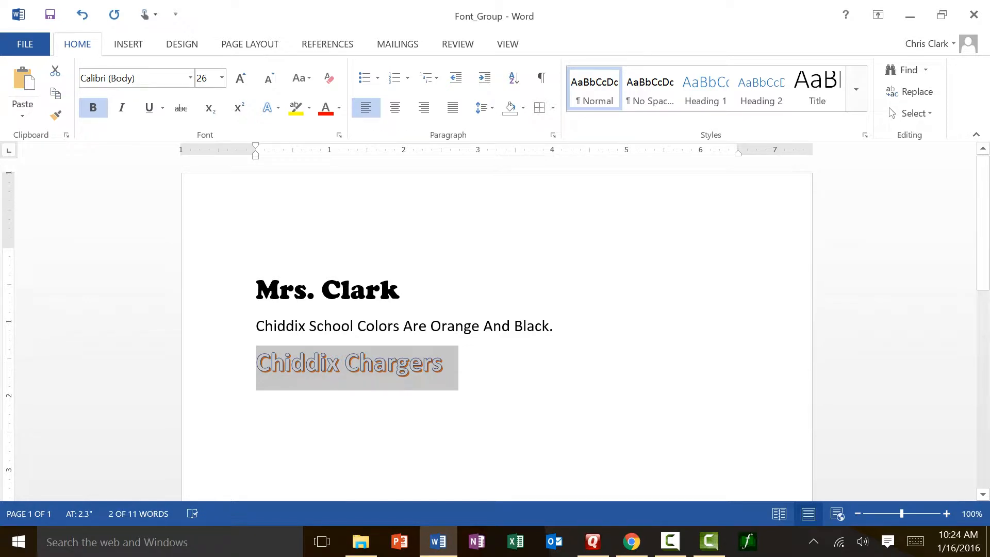
{"action": "left_click", "coordinate": [339, 107]}
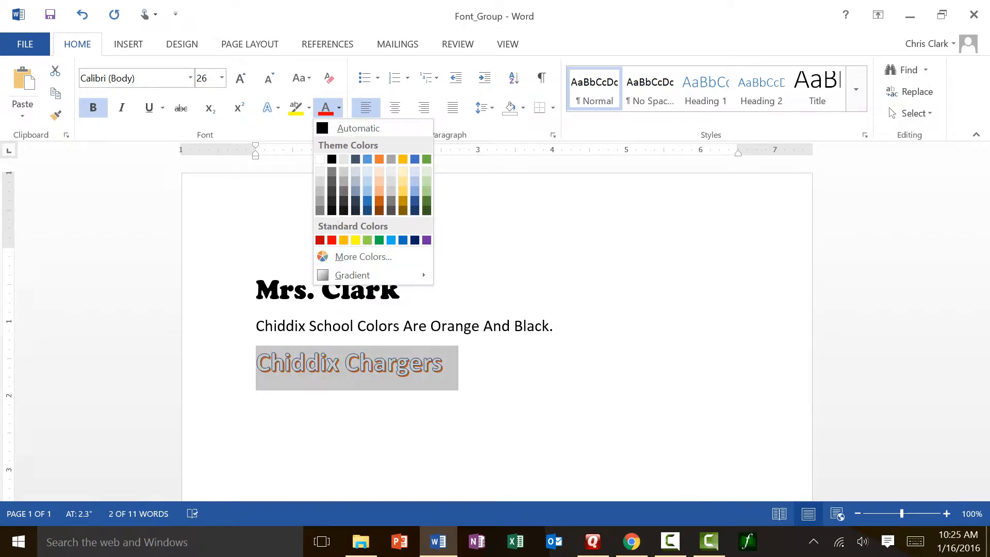
{"action": "key", "text": "Escape"}
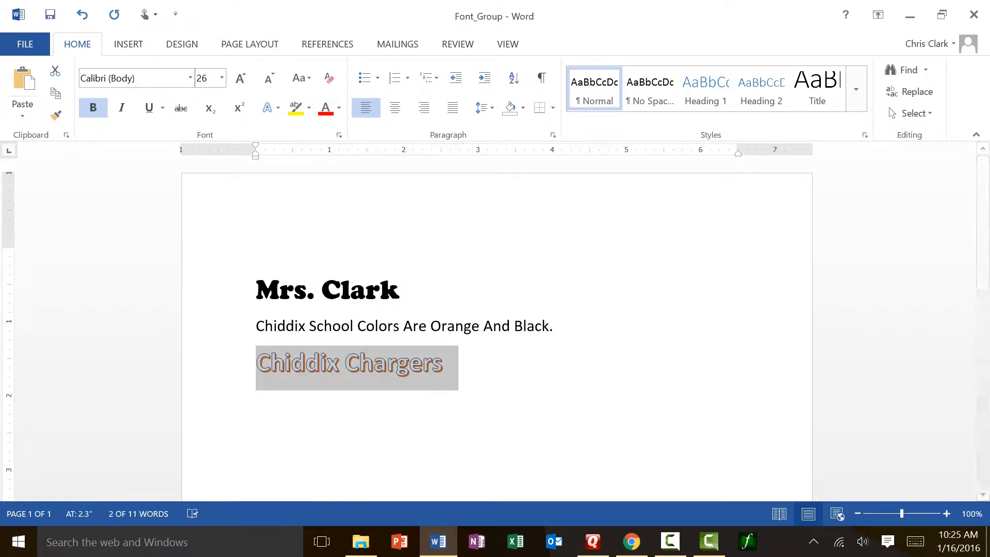
Step: Set the outline weight of the "Chiddix Chargers" text to 6 pt
{"action": "left_click", "coordinate": [268, 107]}
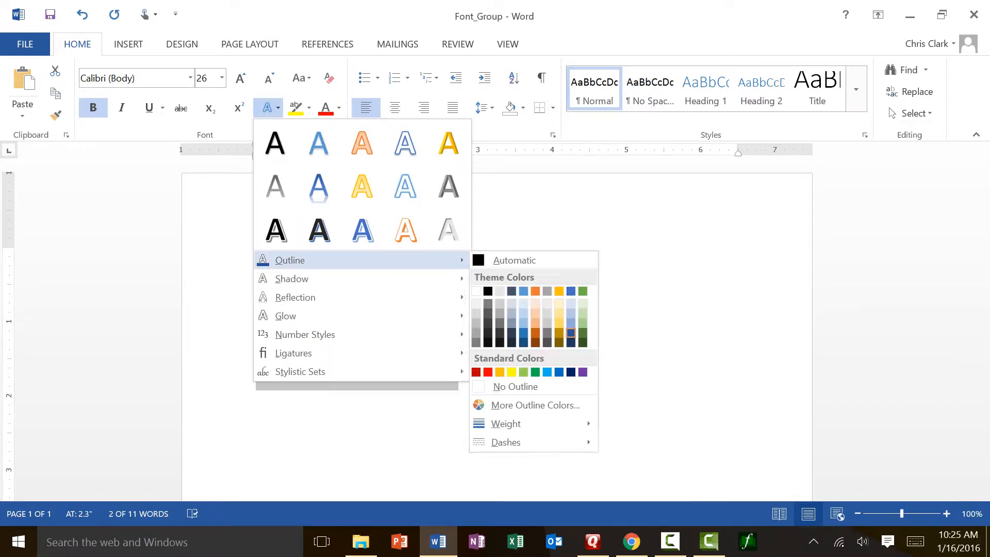
{"action": "mouse_move", "coordinate": [508, 424]}
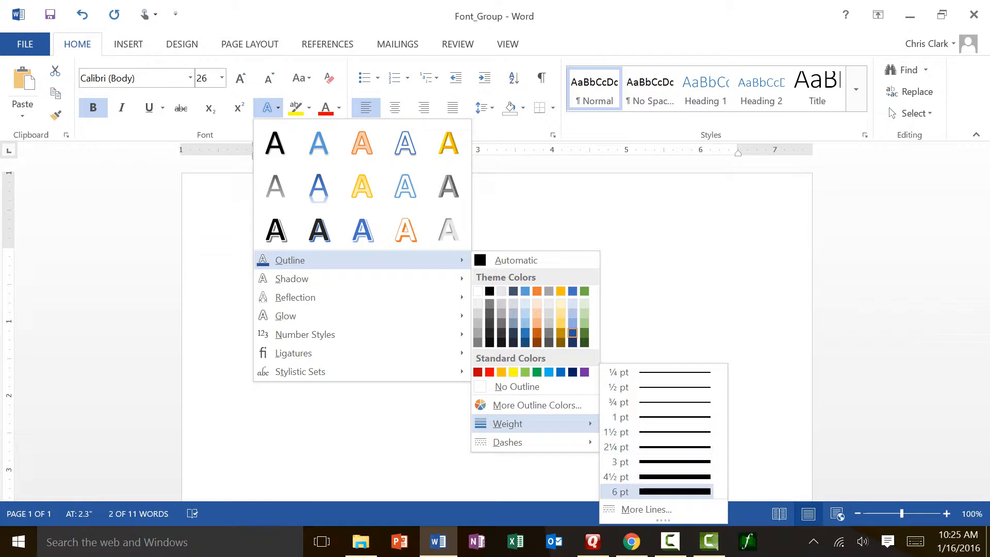
{"action": "left_click", "coordinate": [670, 491]}
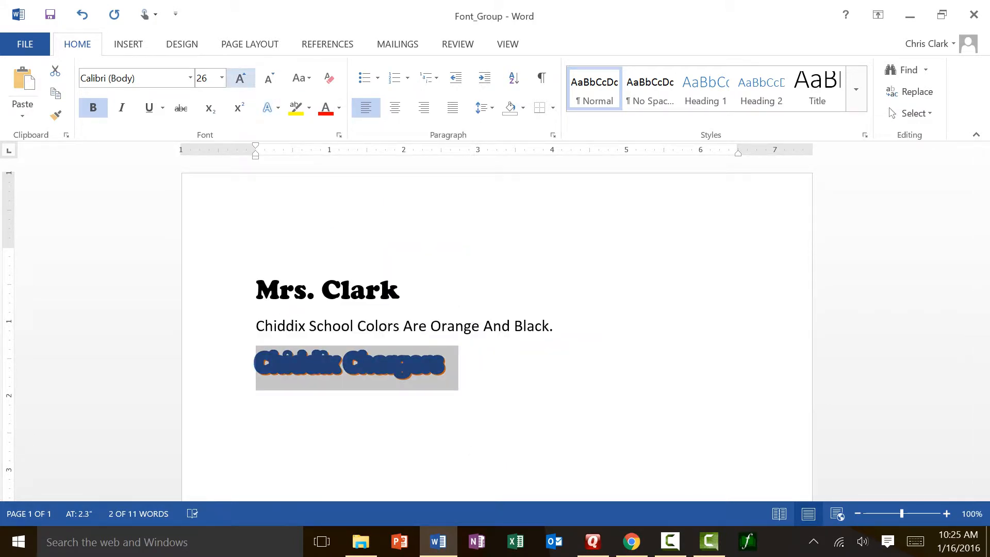
Step: Enlarge the outlined "Chiddix Chargers" text to 72 pt
{"action": "left_click", "coordinate": [240, 78]}
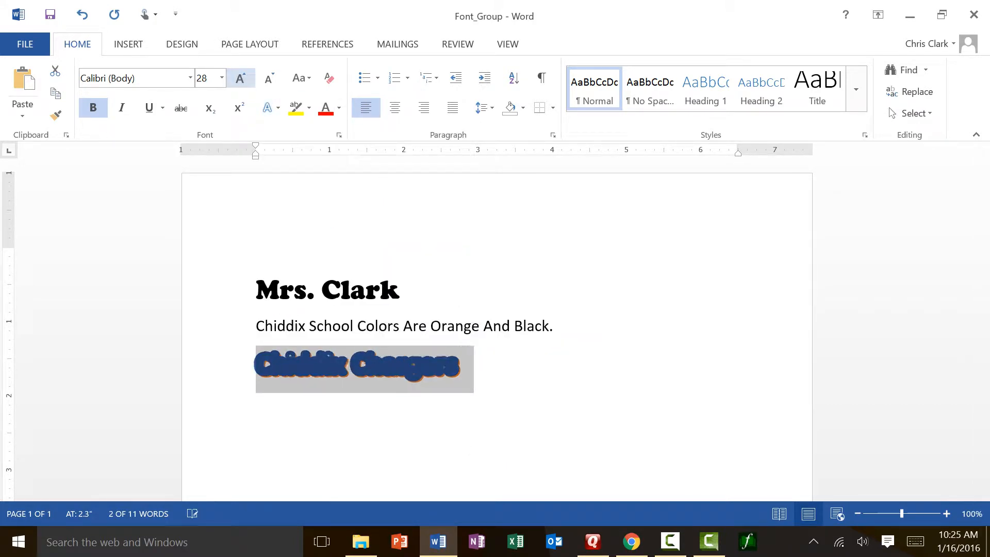
{"action": "left_click", "coordinate": [240, 78]}
{"action": "left_click", "coordinate": [240, 77]}
{"action": "left_click", "coordinate": [240, 78]}
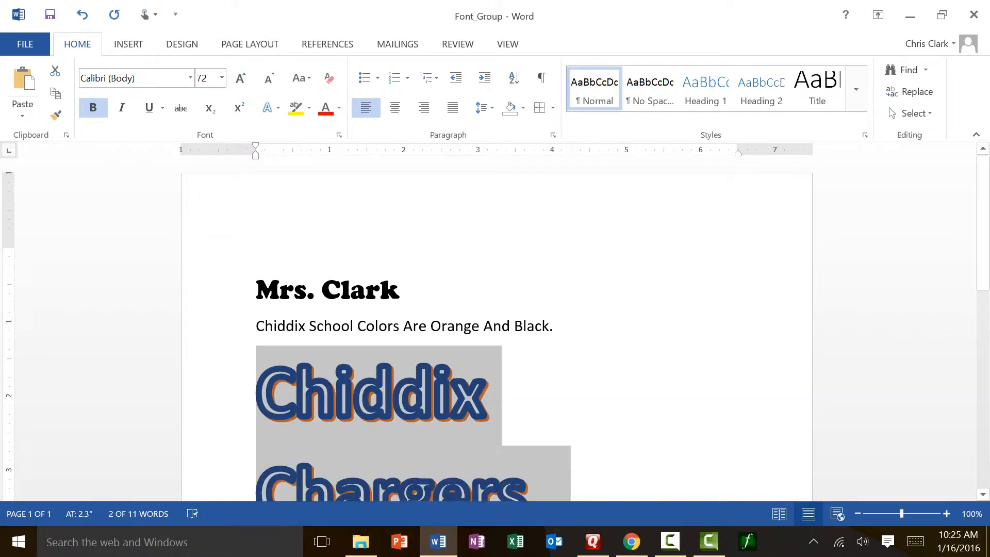
{"action": "scroll", "coordinate": [495, 330], "scroll_direction": "down", "scroll_amount": 2}
{"action": "scroll", "coordinate": [495, 330], "scroll_direction": "down", "scroll_amount": 1}
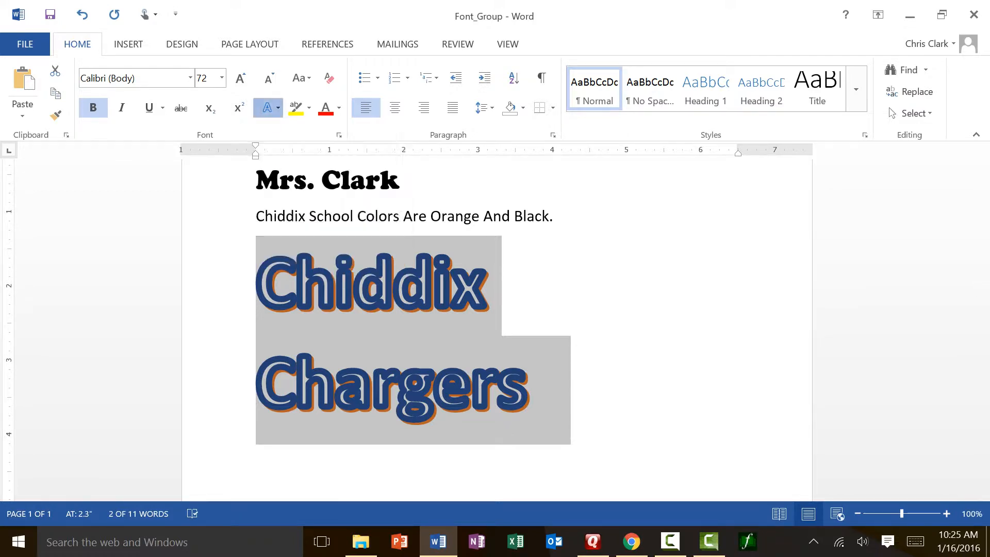
Step: Open the detailed shadow options for the "Chiddix Chargers" text
{"action": "left_click", "coordinate": [268, 107]}
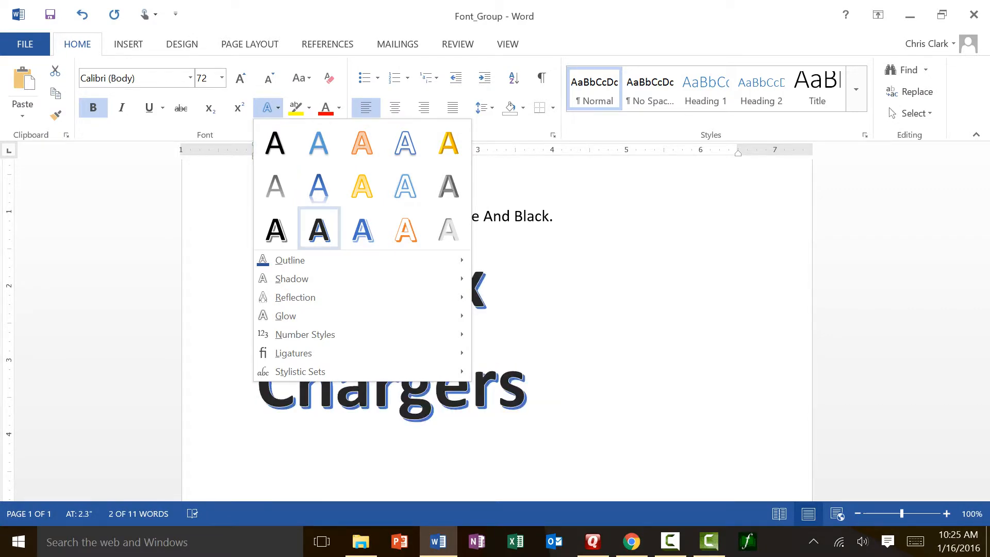
{"action": "mouse_move", "coordinate": [291, 278]}
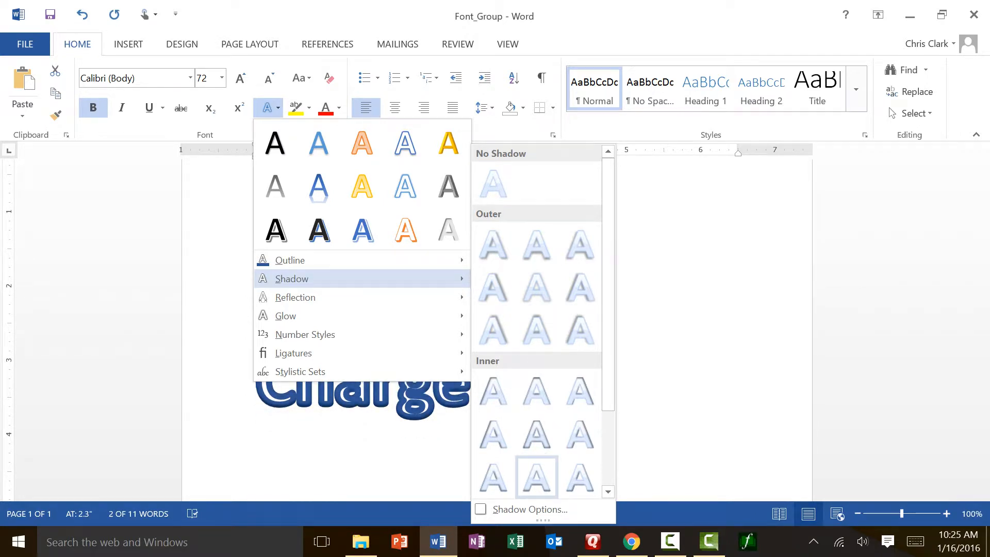
{"action": "left_click", "coordinate": [530, 509]}
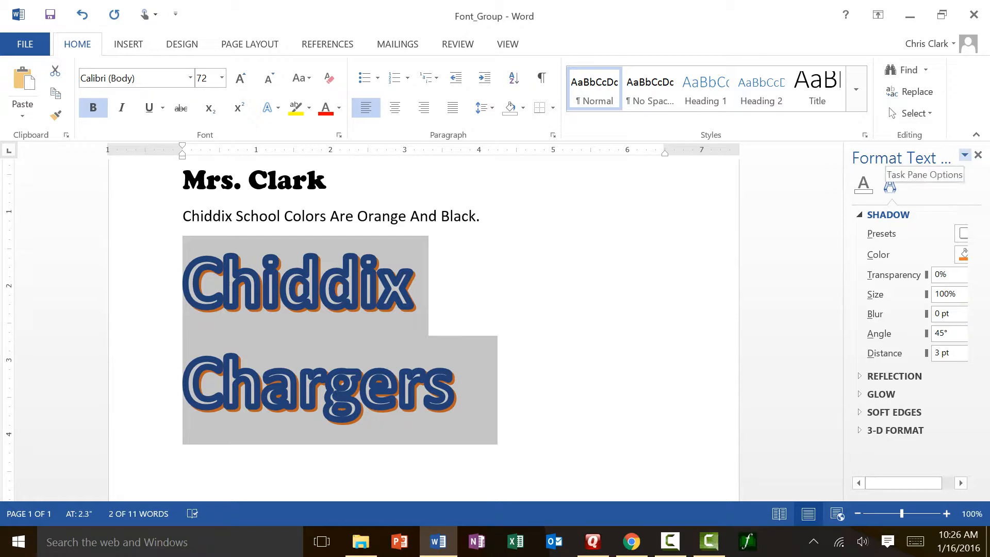
Step: Undock the Format Text Effects pane and enlarge it so that all its effect categories fit
{"action": "left_click", "coordinate": [964, 154]}
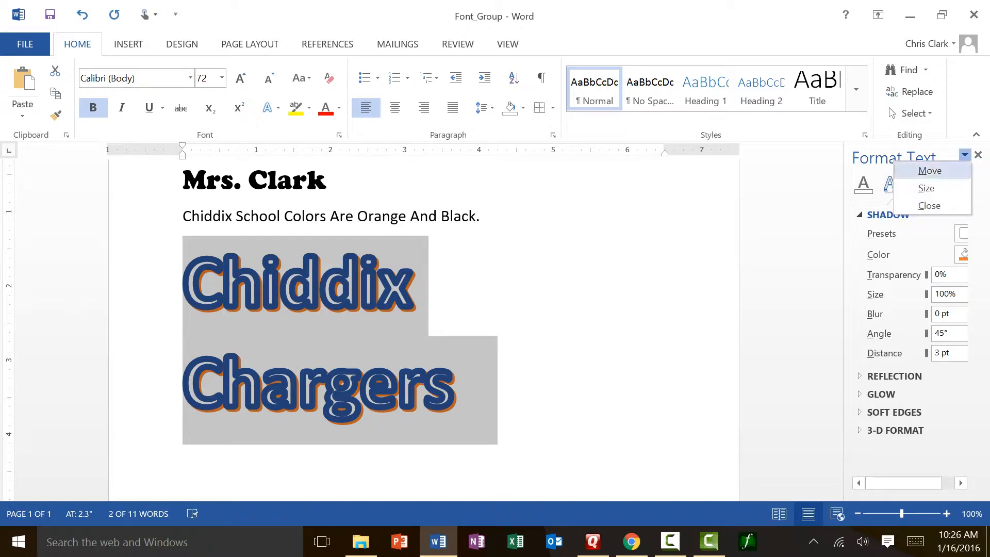
{"action": "left_click", "coordinate": [929, 170]}
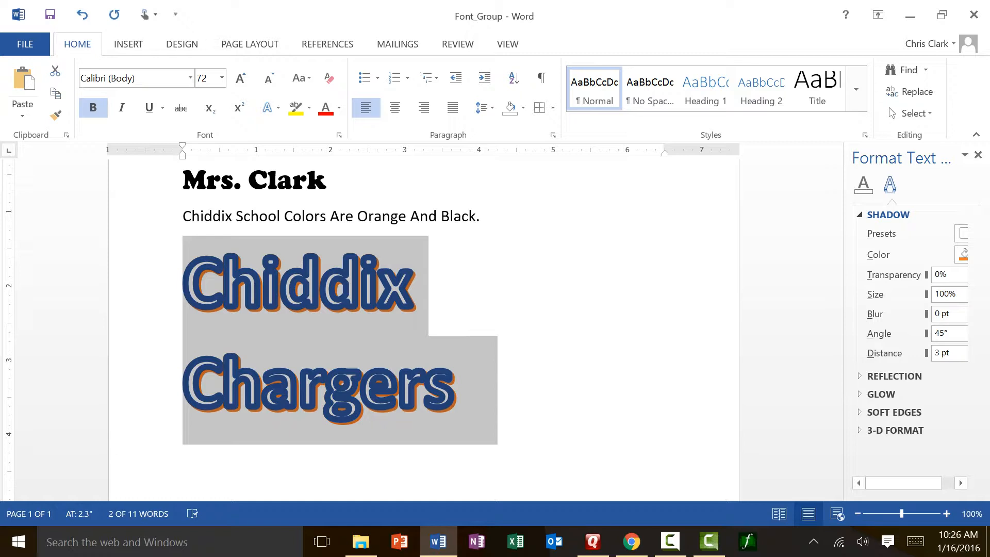
{"action": "left_click", "coordinate": [964, 155]}
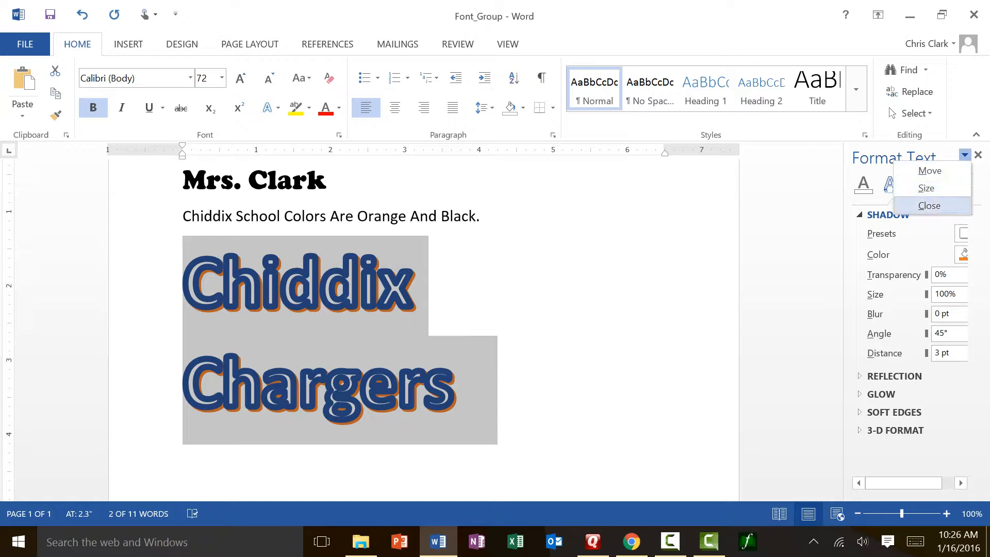
{"action": "left_click", "coordinate": [929, 170]}
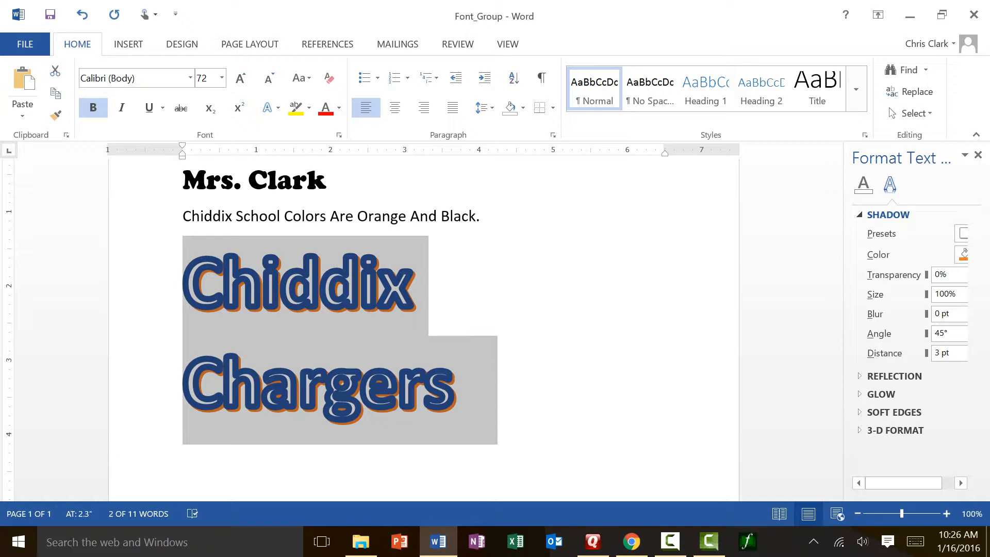
{"action": "left_click_drag", "start_coordinate": [901, 157], "coordinate": [824, 176]}
{"action": "left_click", "coordinate": [887, 174]}
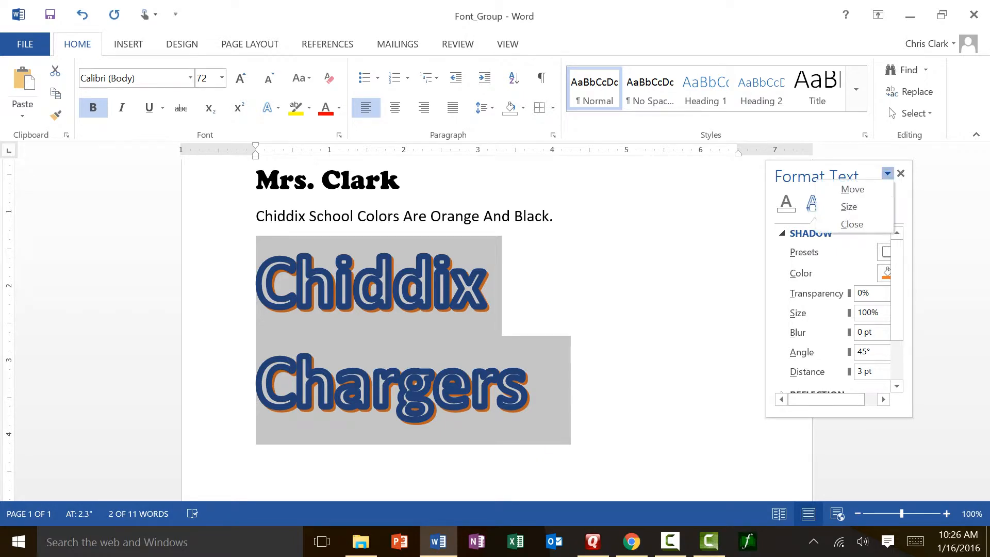
{"action": "left_click", "coordinate": [853, 206]}
{"action": "left_click_drag", "start_coordinate": [912, 417], "coordinate": [932, 496]}
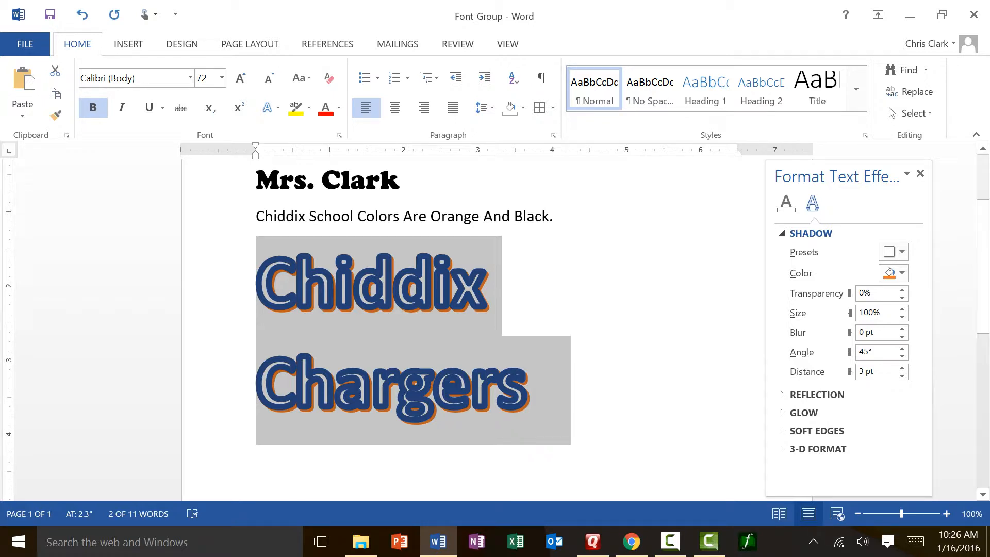
Step: Apply the third Outer shadow preset of the first row to "Chiddix Chargers" and color the shadow Orange, Accent 2, Darker 25%
{"action": "left_click", "coordinate": [893, 252]}
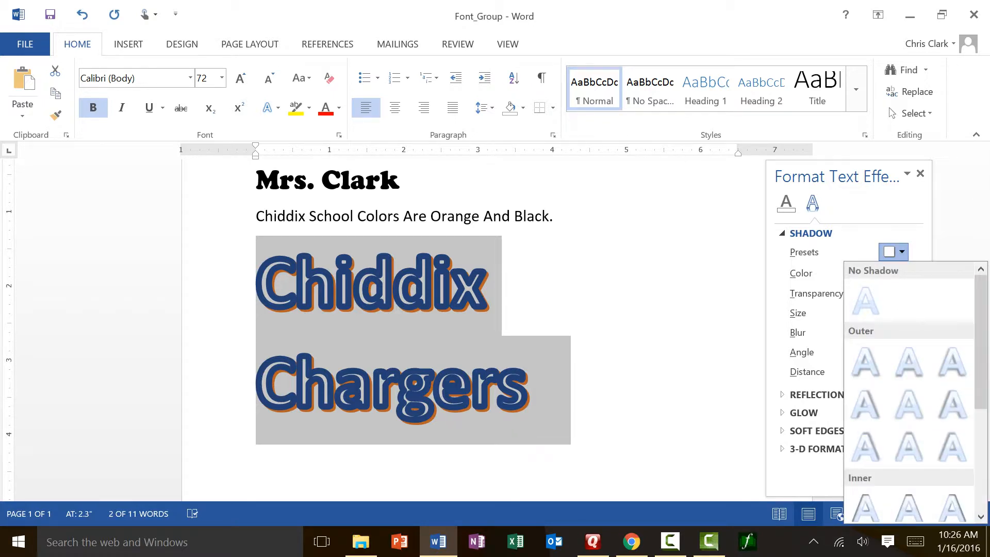
{"action": "scroll", "coordinate": [909, 391], "scroll_direction": "down", "scroll_amount": 2}
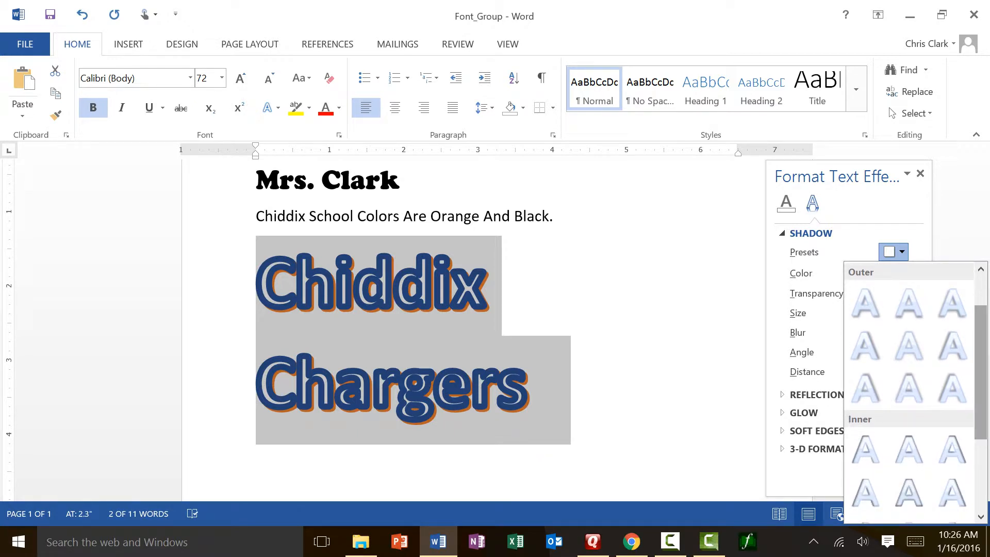
{"action": "left_click", "coordinate": [952, 303]}
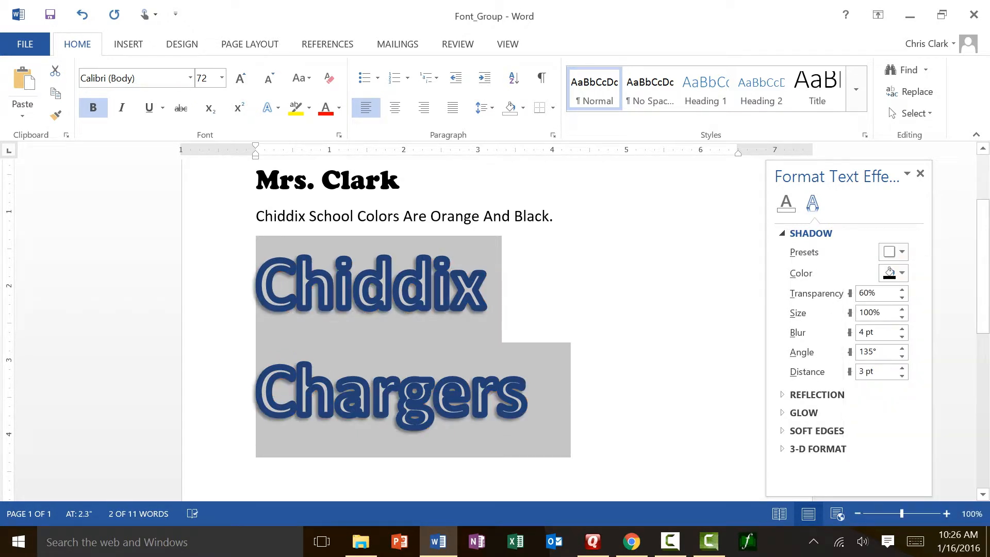
{"action": "left_click", "coordinate": [894, 273]}
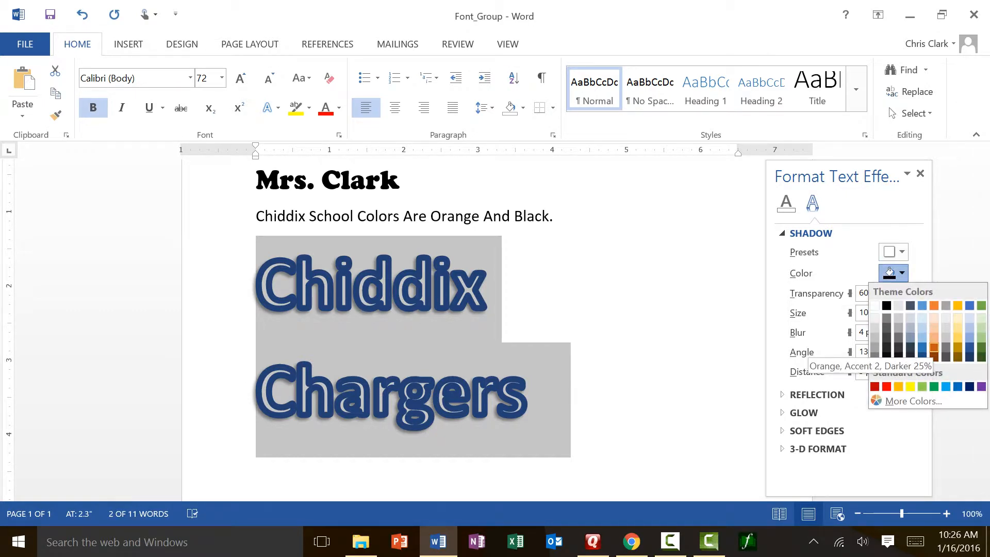
{"action": "left_click", "coordinate": [934, 348]}
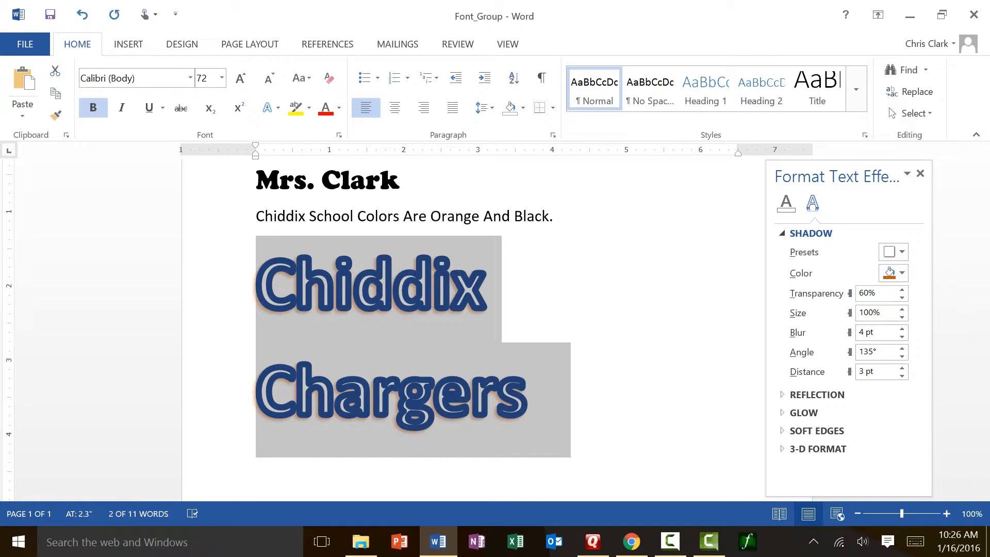
Step: Widen the effects pane and adjust the shadow to 22% transparency, 104% size, 12 pt blur, 213° angle and 0 pt distance
{"action": "left_click_drag", "start_coordinate": [932, 330], "coordinate": [964, 330]}
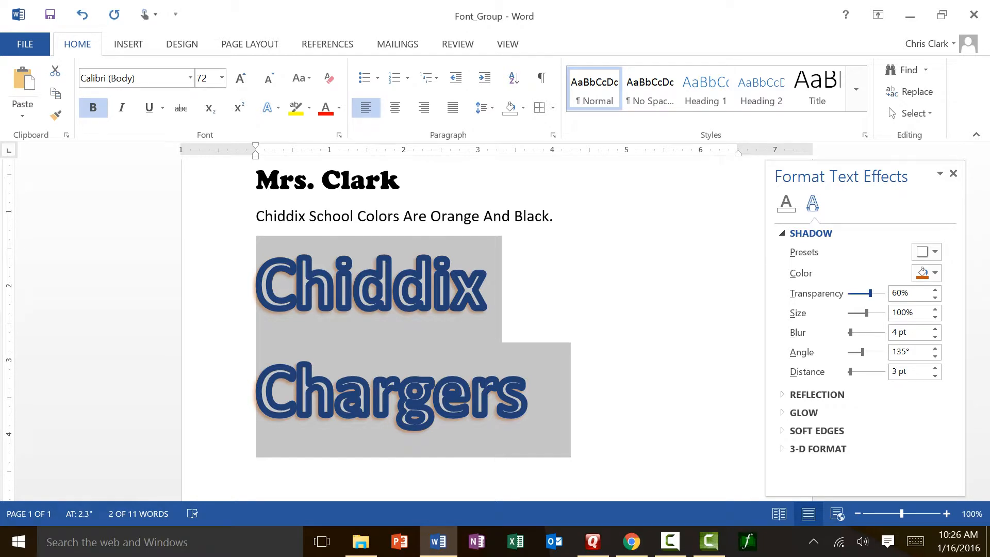
{"action": "left_click_drag", "start_coordinate": [870, 293], "coordinate": [851, 293]}
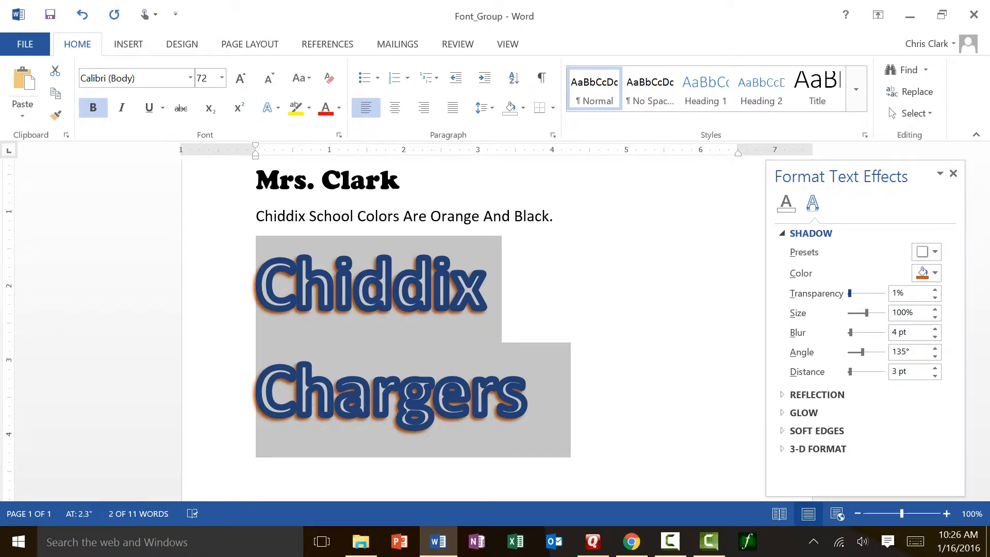
{"action": "left_click_drag", "start_coordinate": [852, 293], "coordinate": [850, 371]}
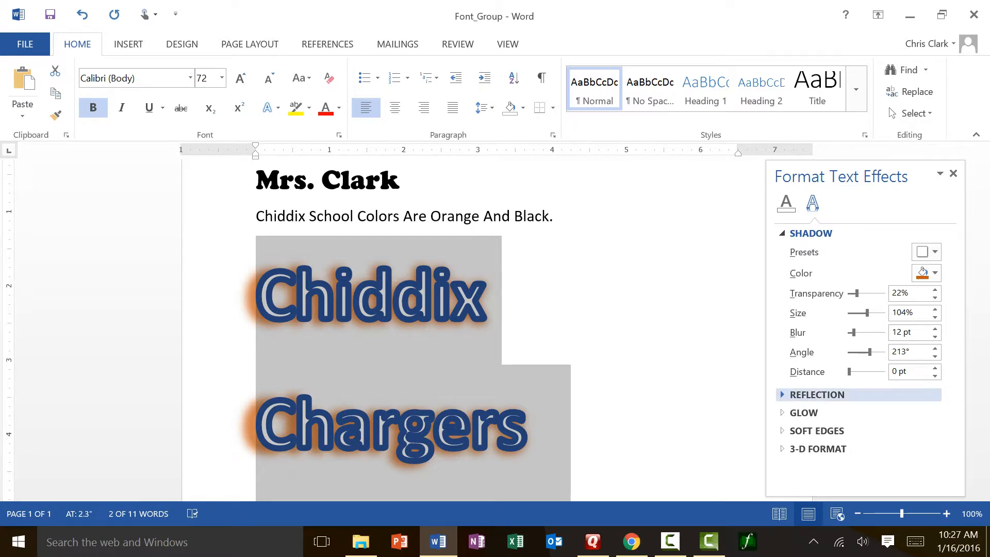
Step: Apply the middle reflection preset of the third row to the "Chiddix Chargers" text
{"action": "left_click", "coordinate": [818, 394]}
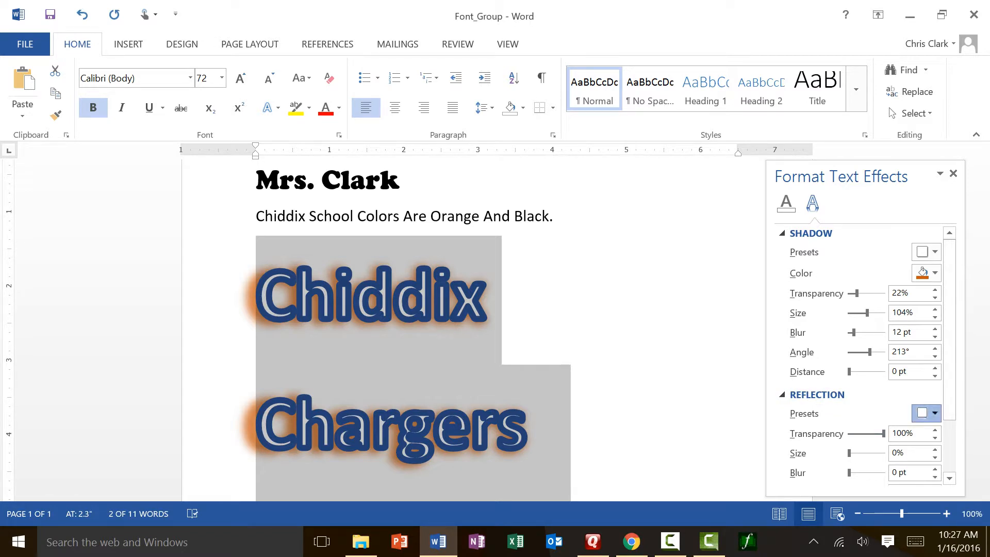
{"action": "left_click", "coordinate": [934, 413]}
{"action": "left_click", "coordinate": [911, 371]}
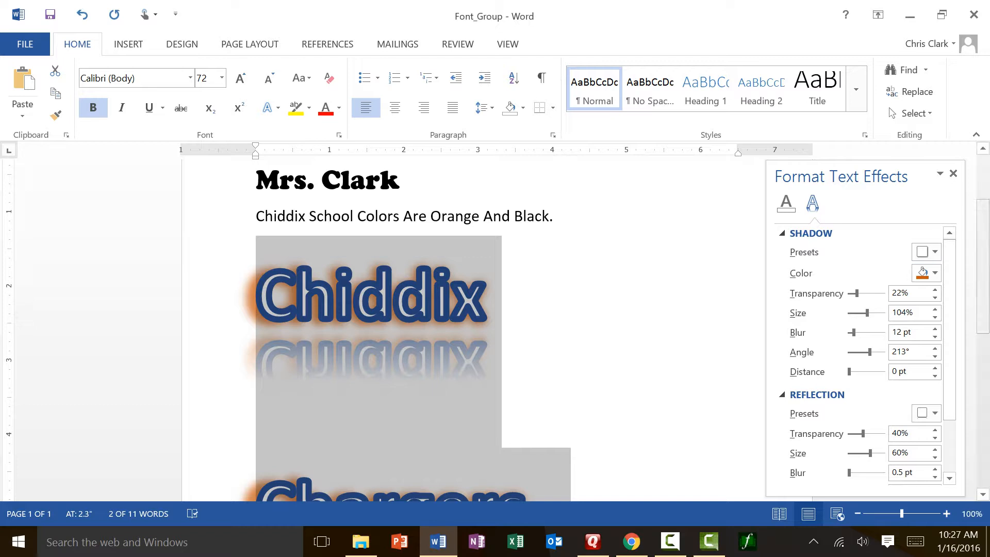
{"action": "scroll", "coordinate": [376, 330], "scroll_direction": "down", "scroll_amount": 2}
{"action": "scroll", "coordinate": [376, 330], "scroll_direction": "down", "scroll_amount": 2}
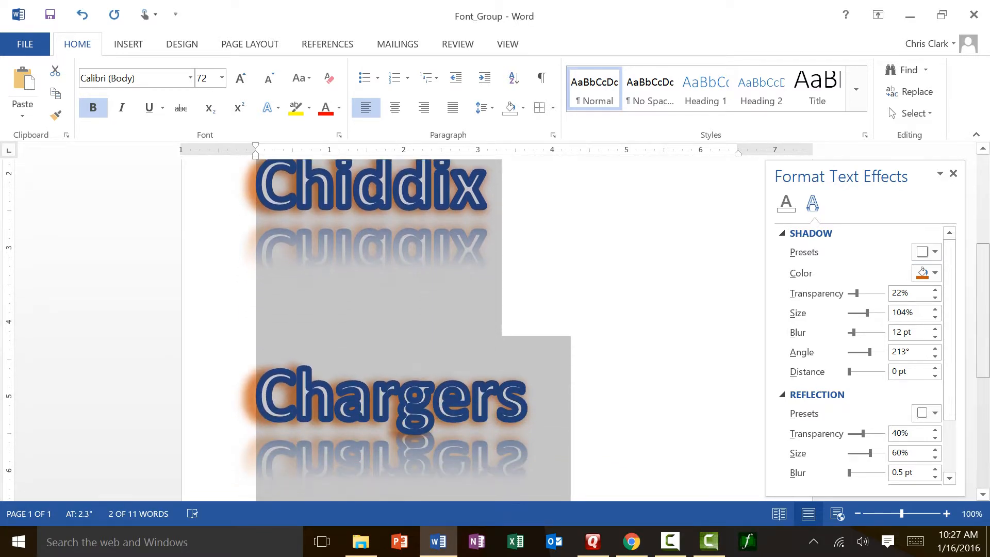
Step: Expand the Glow, Soft Edges and 3-D Format settings for the "Chiddix Chargers" text
{"action": "scroll", "coordinate": [866, 356], "scroll_direction": "down", "scroll_amount": 2}
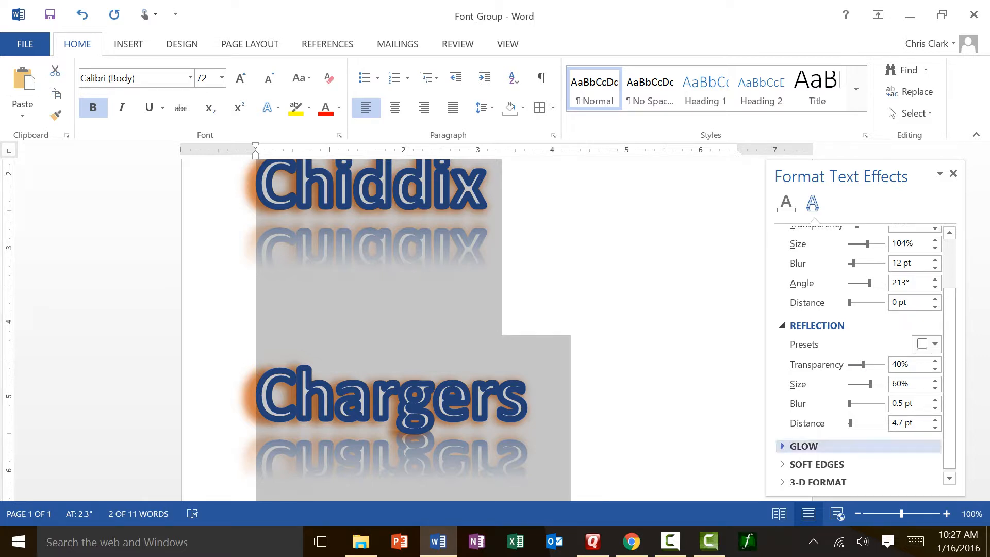
{"action": "left_click_drag", "start_coordinate": [950, 436], "coordinate": [949, 446]}
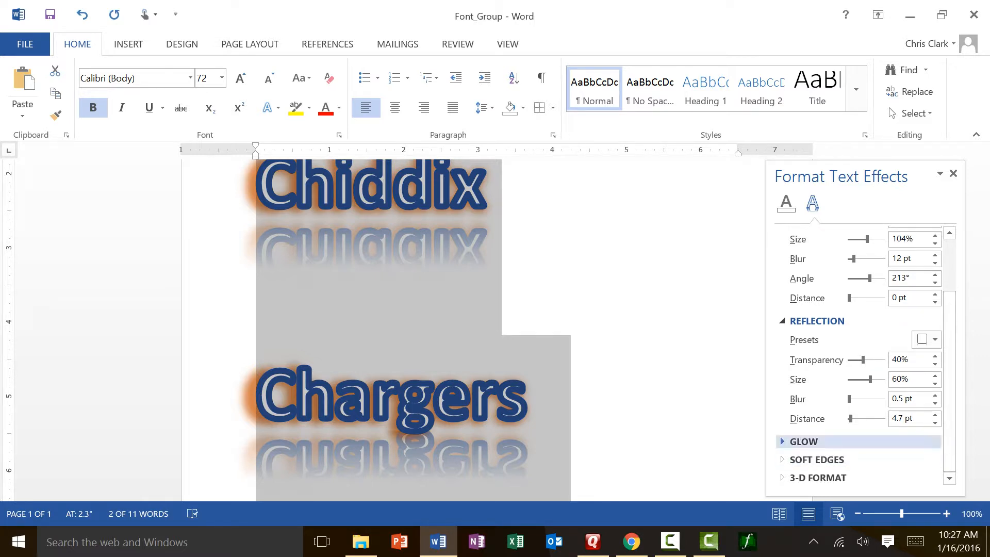
{"action": "left_click", "coordinate": [804, 442]}
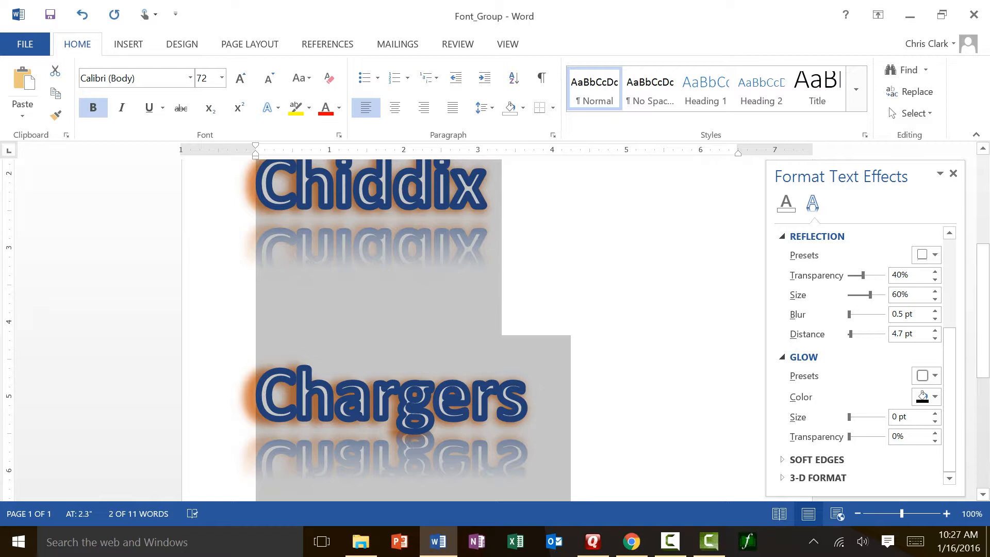
{"action": "left_click", "coordinate": [817, 459]}
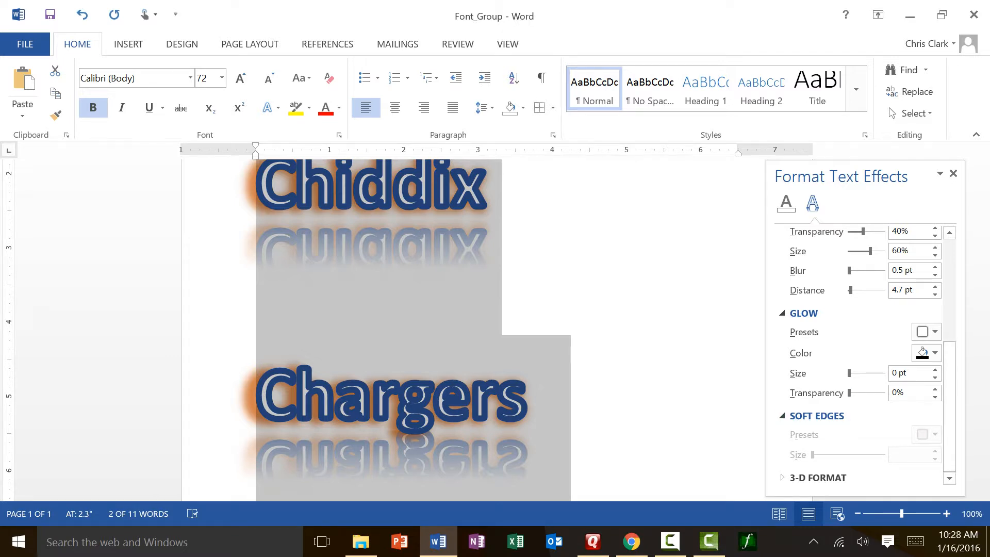
{"action": "left_click", "coordinate": [817, 478]}
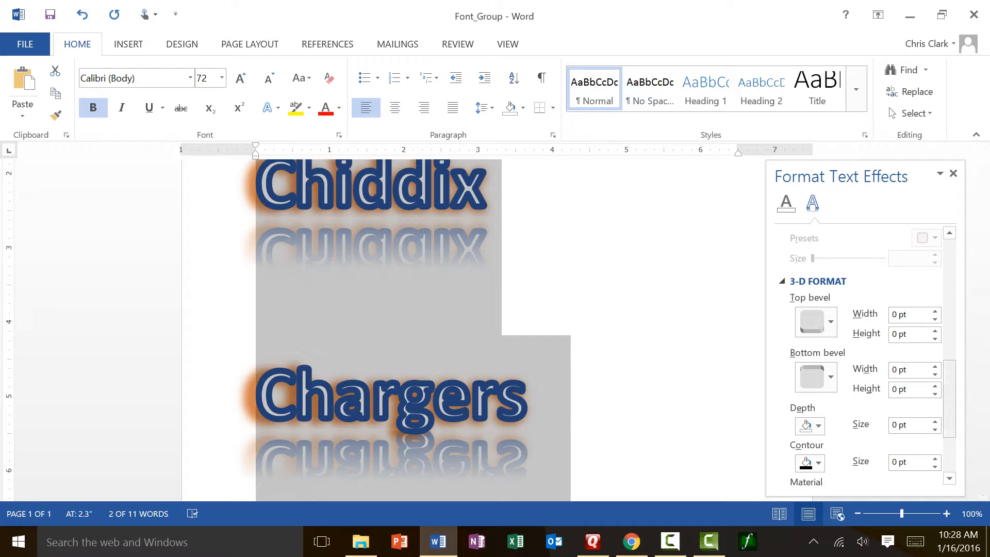
Step: Remove the reflection and the shadow from "Chiddix Chargers" by choosing No Reflection and No Shadow
{"action": "scroll", "coordinate": [867, 356], "scroll_direction": "up", "scroll_amount": 5}
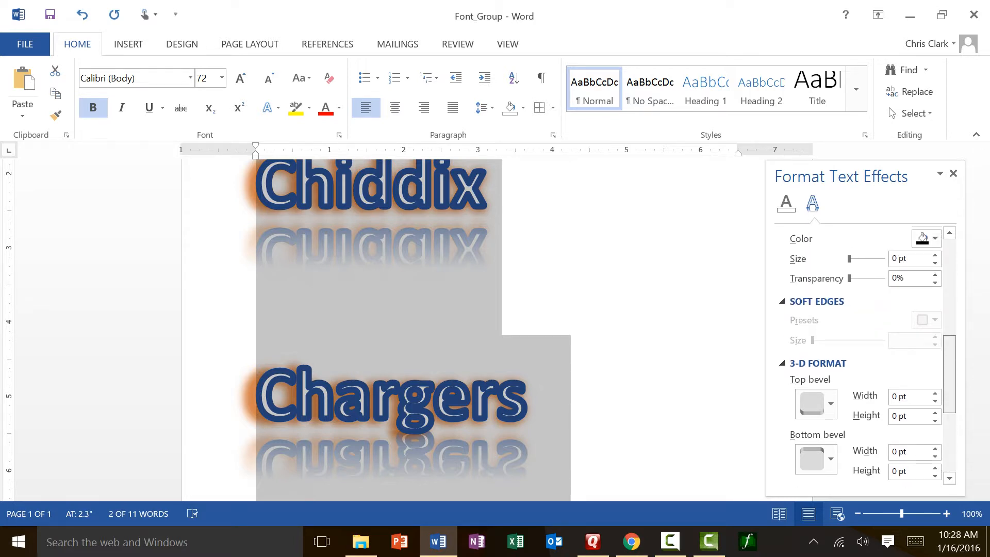
{"action": "scroll", "coordinate": [926, 316], "scroll_direction": "up", "scroll_amount": 5}
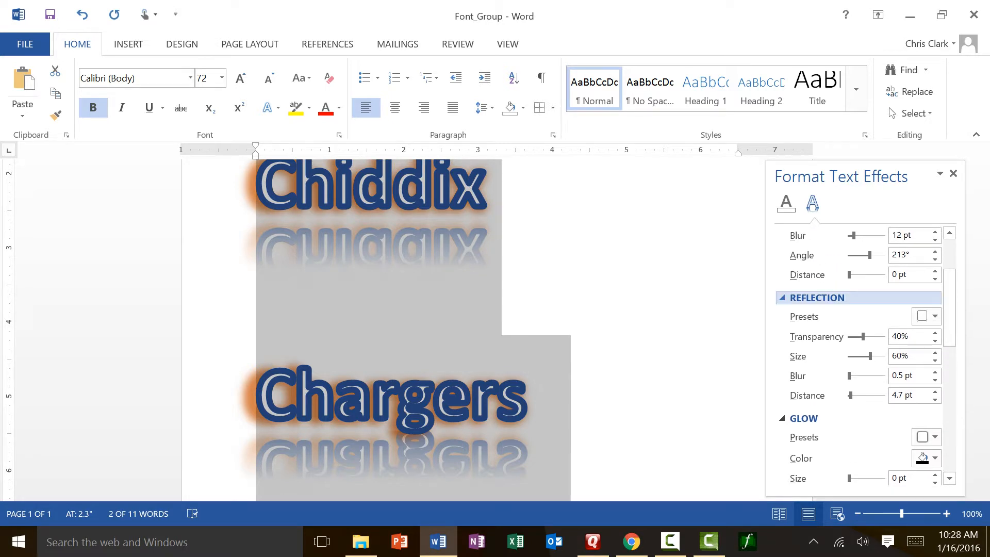
{"action": "left_click", "coordinate": [927, 316]}
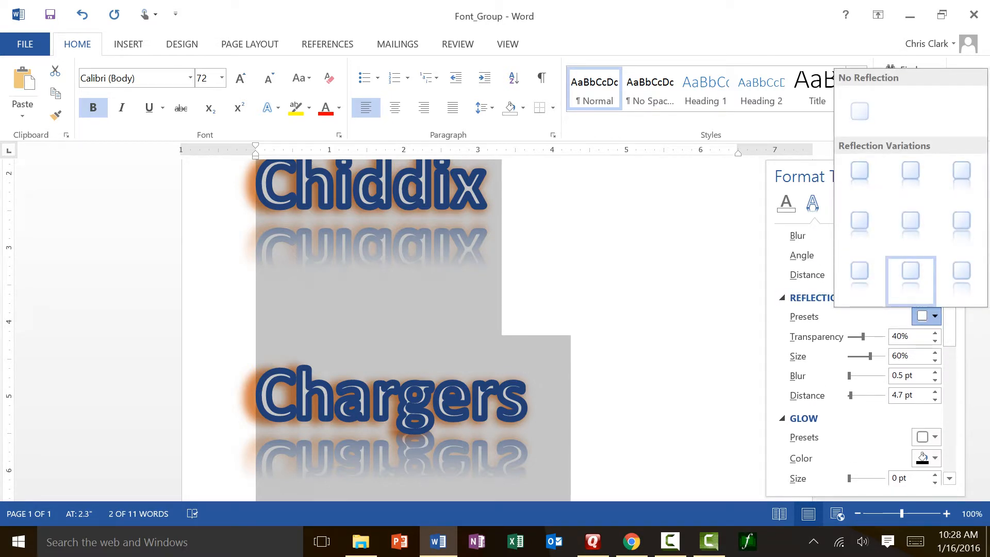
{"action": "left_click", "coordinate": [859, 111]}
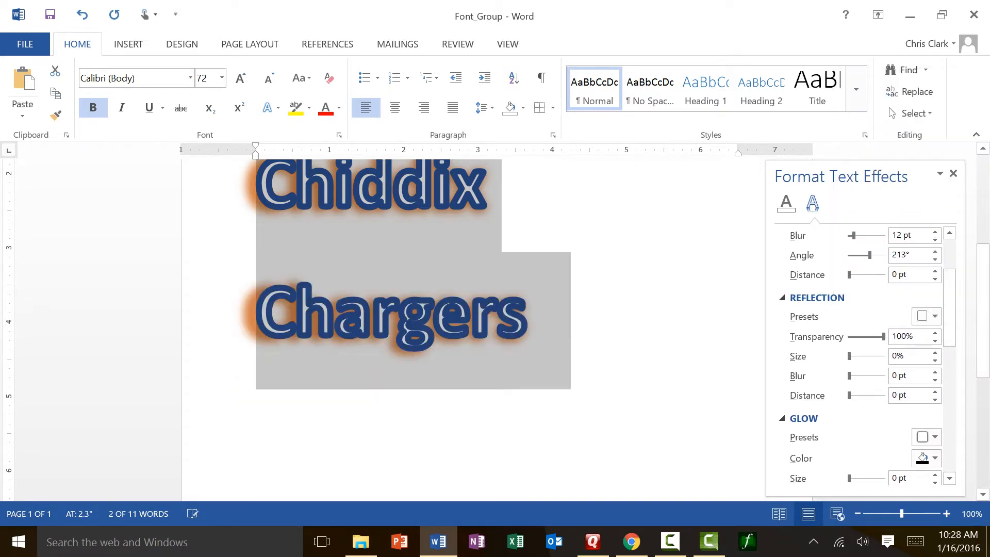
{"action": "scroll", "coordinate": [927, 252], "scroll_direction": "up", "scroll_amount": 4}
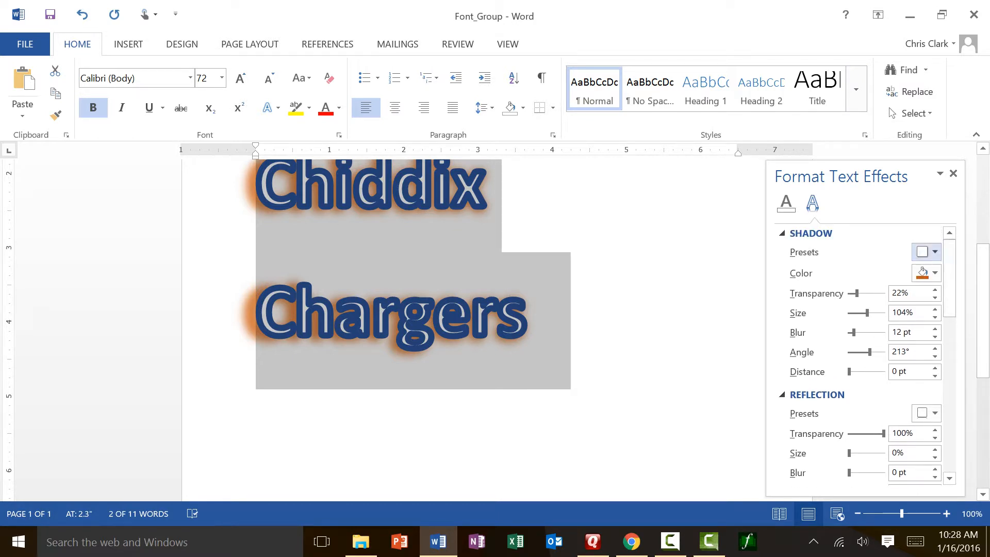
{"action": "left_click", "coordinate": [934, 251]}
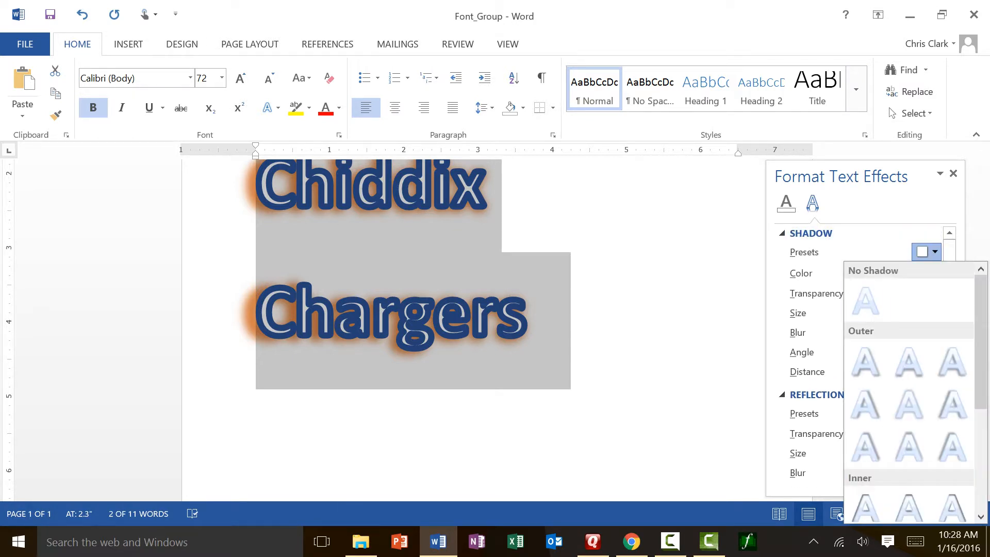
{"action": "left_click", "coordinate": [865, 301]}
Step: Try two top bevels on "Chiddix Chargers": the second preset of the second row, followed by Hard Edge
{"action": "scroll", "coordinate": [866, 335], "scroll_direction": "down", "scroll_amount": 10}
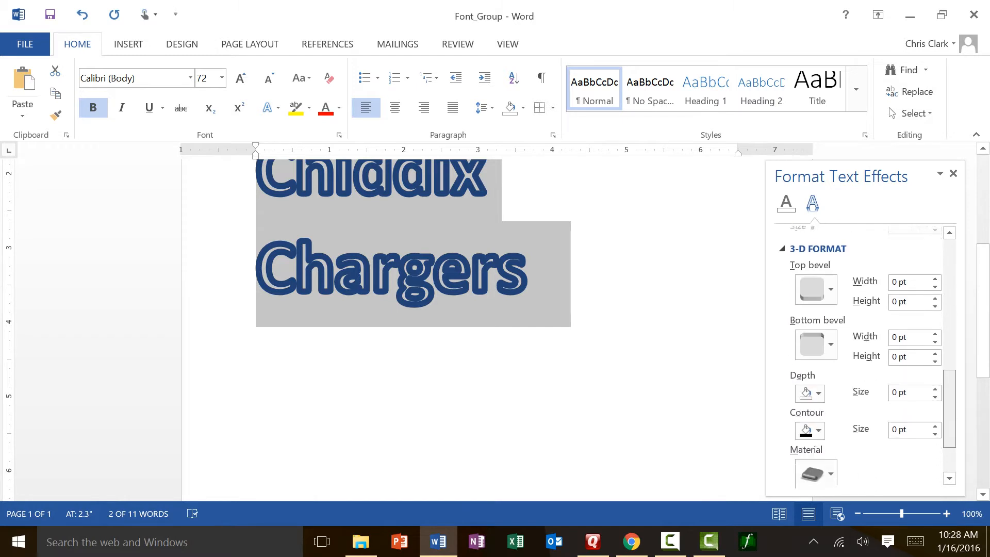
{"action": "scroll", "coordinate": [866, 356], "scroll_direction": "down", "scroll_amount": 3}
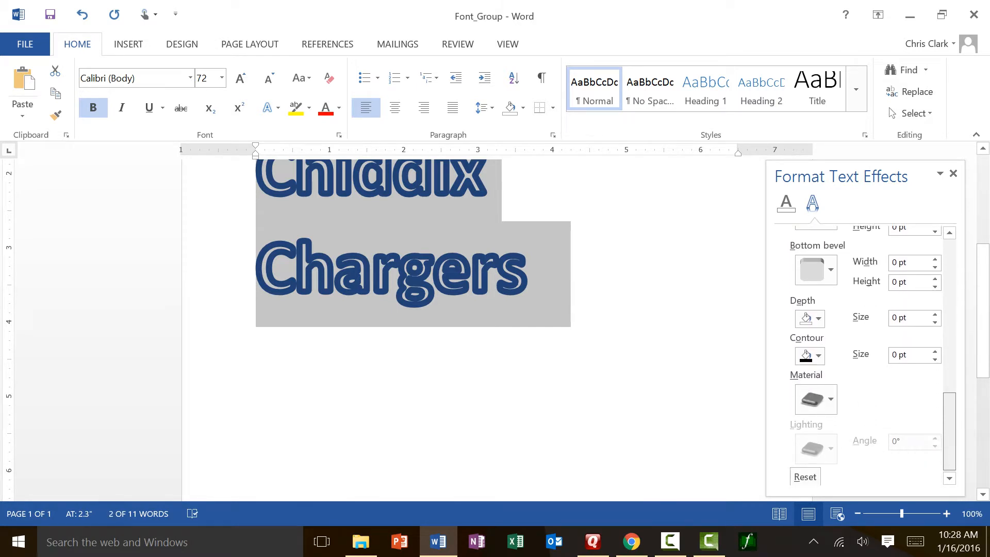
{"action": "scroll", "coordinate": [866, 350], "scroll_direction": "up", "scroll_amount": 3}
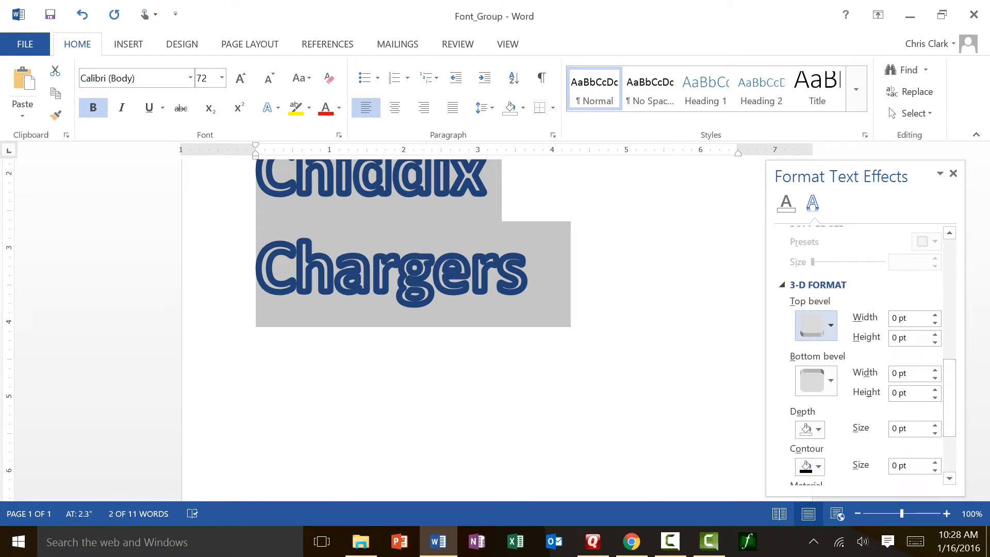
{"action": "left_click", "coordinate": [816, 325]}
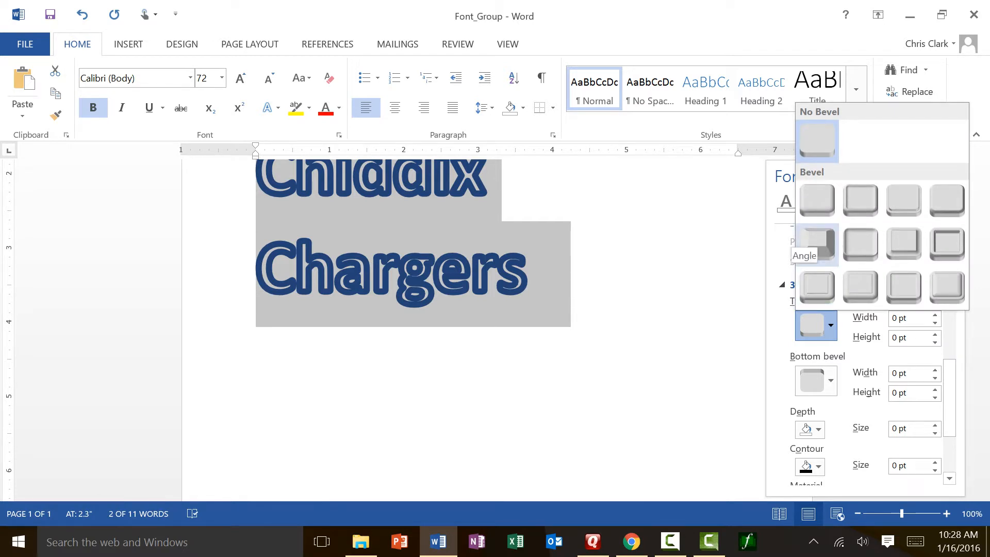
{"action": "left_click", "coordinate": [860, 242]}
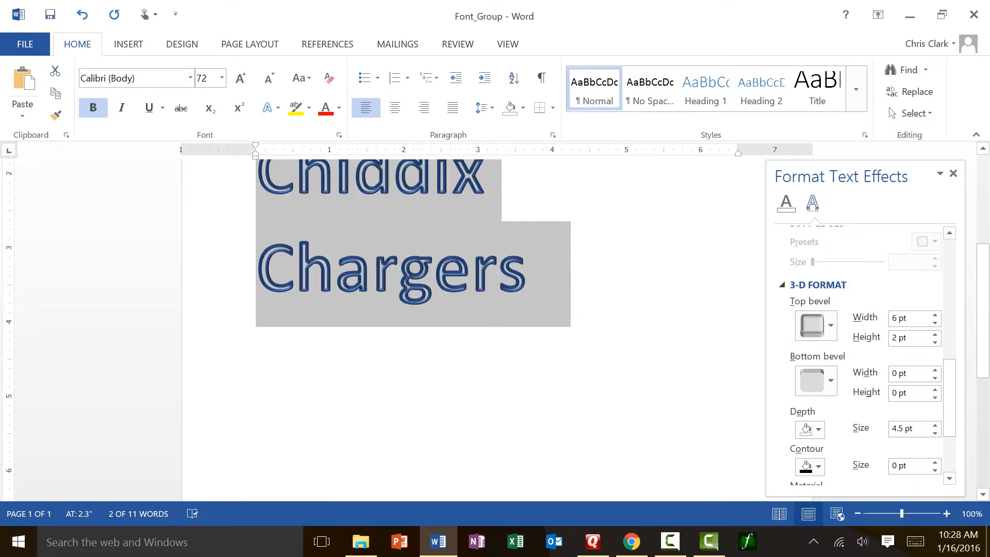
{"action": "left_click", "coordinate": [816, 325]}
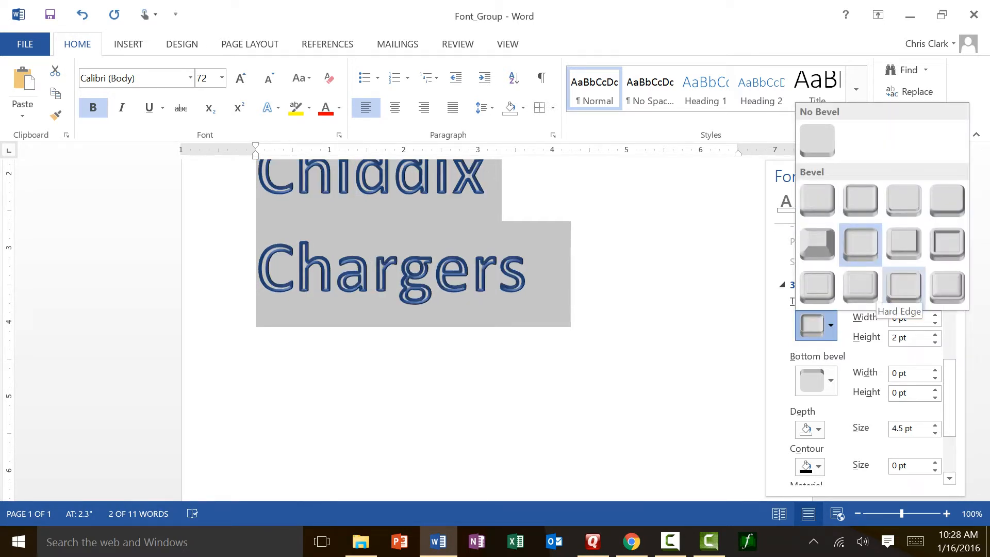
{"action": "left_click", "coordinate": [904, 288]}
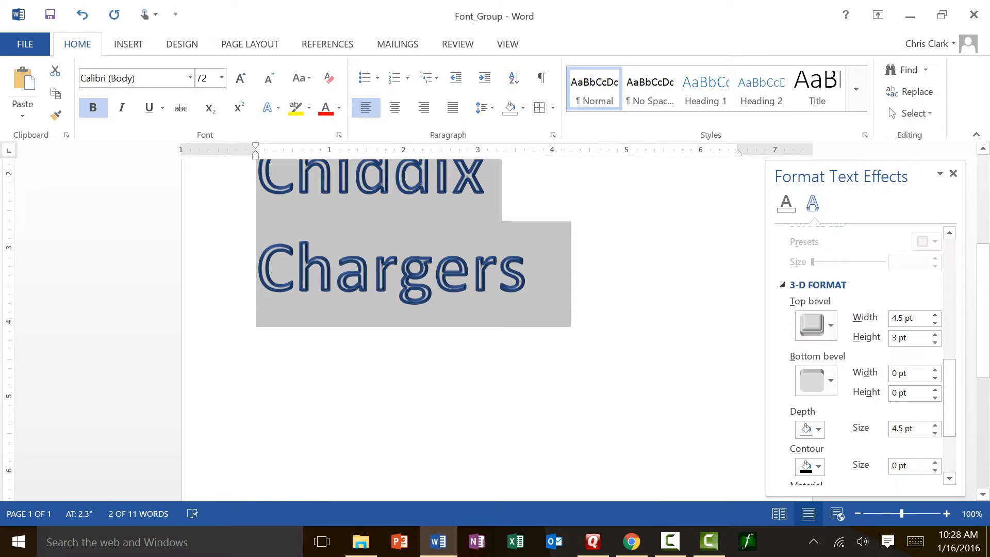
Step: Increase the top bevel's width to about 8 pt and its height to 2.5 pt
{"action": "left_click", "coordinate": [934, 315]}
{"action": "left_click", "coordinate": [934, 315]}
{"action": "left_click", "coordinate": [934, 316]}
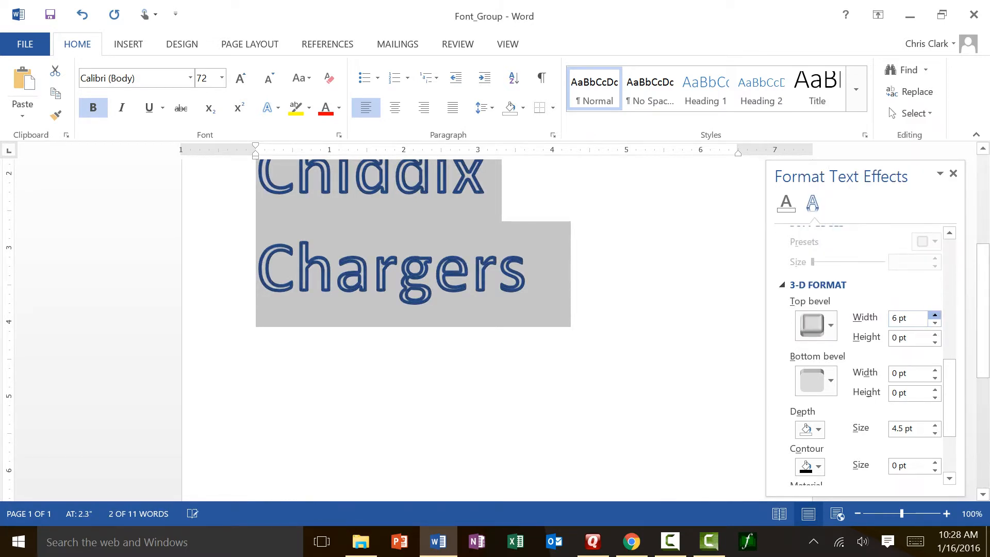
{"action": "left_click", "coordinate": [935, 315]}
{"action": "left_click", "coordinate": [935, 315]}
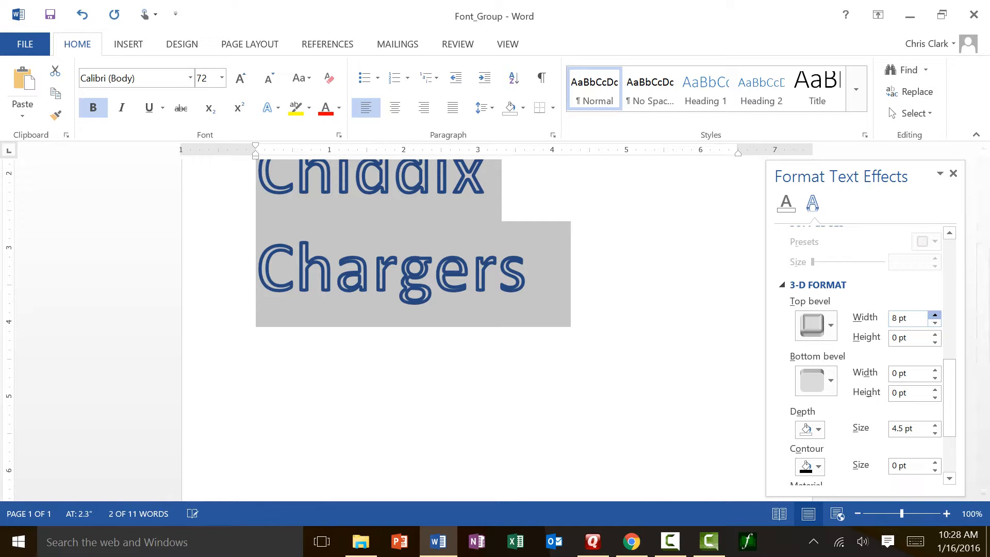
{"action": "left_click", "coordinate": [934, 315]}
{"action": "left_click", "coordinate": [934, 334]}
{"action": "scroll", "coordinate": [877, 361], "scroll_direction": "up", "scroll_amount": 1}
{"action": "left_click_drag", "start_coordinate": [950, 382], "coordinate": [949, 378]}
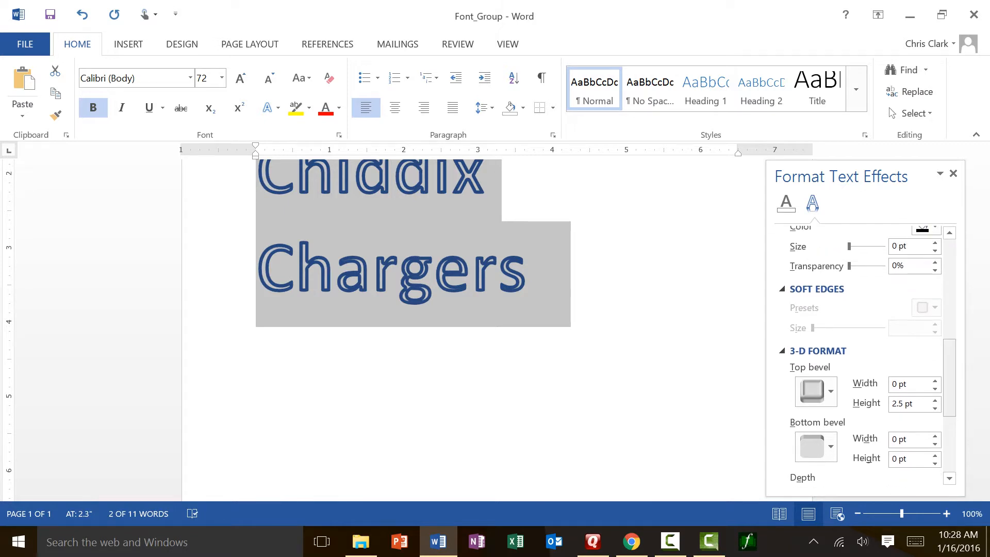
Step: Change the top bevel of "Chiddix Chargers" to the second preset in the third row
{"action": "left_click", "coordinate": [818, 391]}
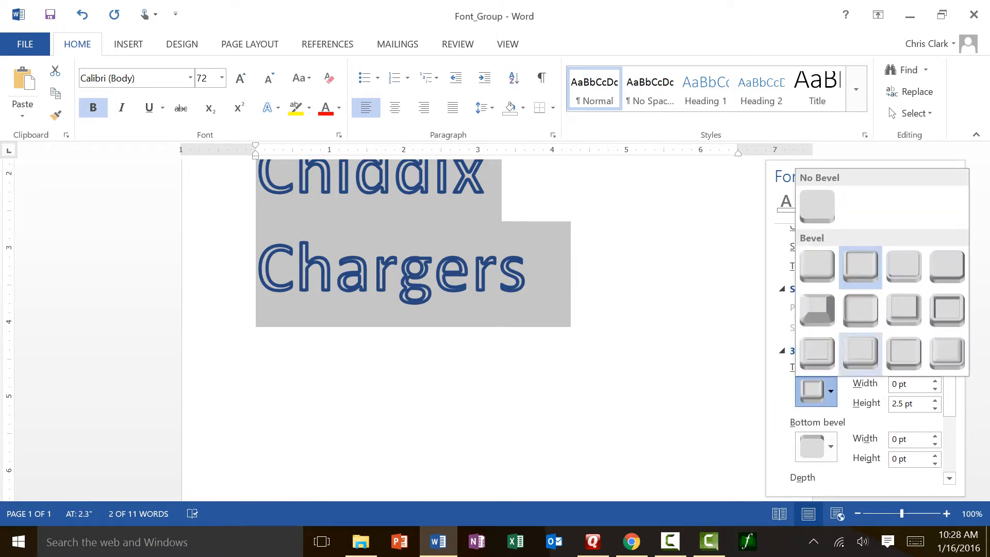
{"action": "left_click", "coordinate": [861, 351]}
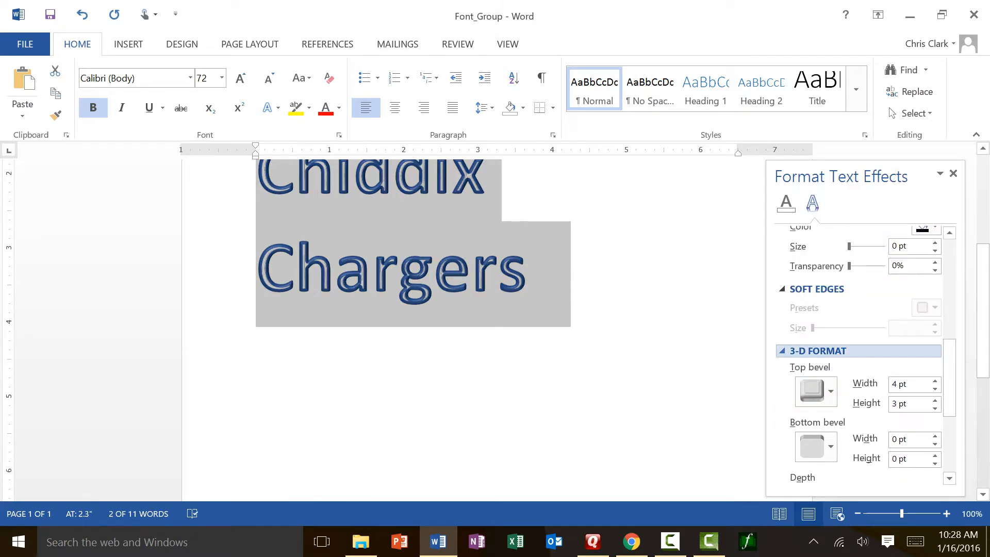
{"action": "scroll", "coordinate": [413, 257], "scroll_direction": "down", "scroll_amount": 1}
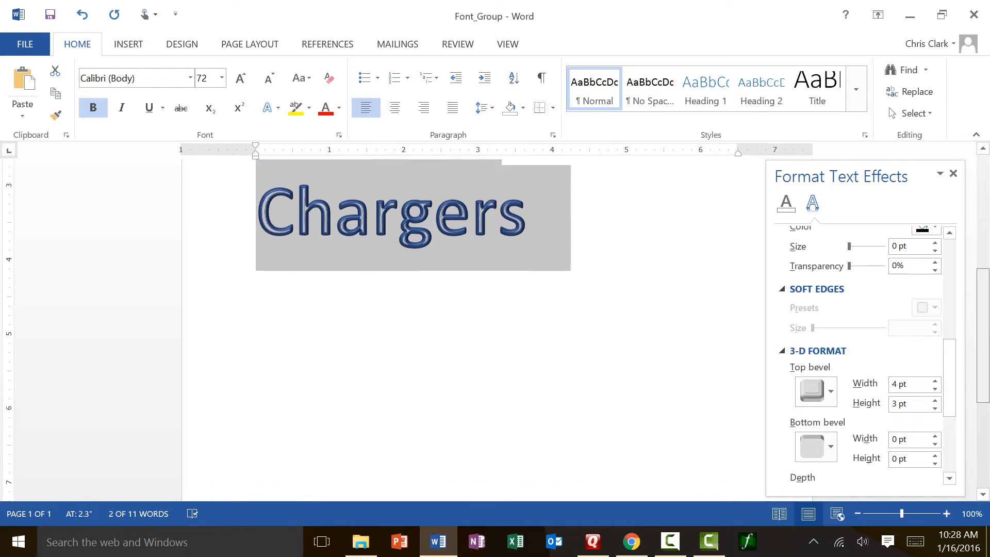
{"action": "left_click_drag", "start_coordinate": [983, 327], "coordinate": [983, 319]}
Step: Add a bottom bevel to "Chiddix Chargers" and increase its width to 8.5 pt
{"action": "left_click_drag", "start_coordinate": [950, 377], "coordinate": [950, 408]}
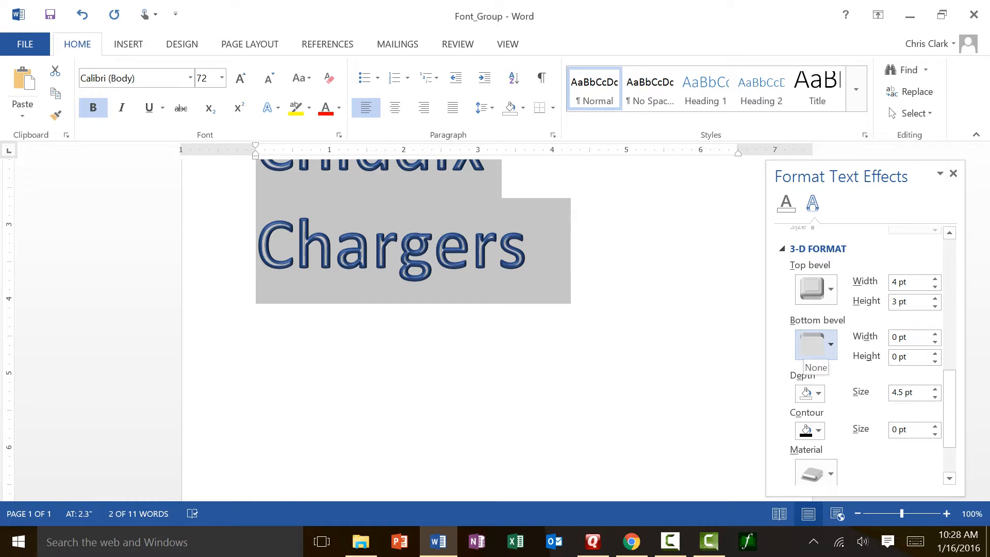
{"action": "left_click", "coordinate": [830, 344]}
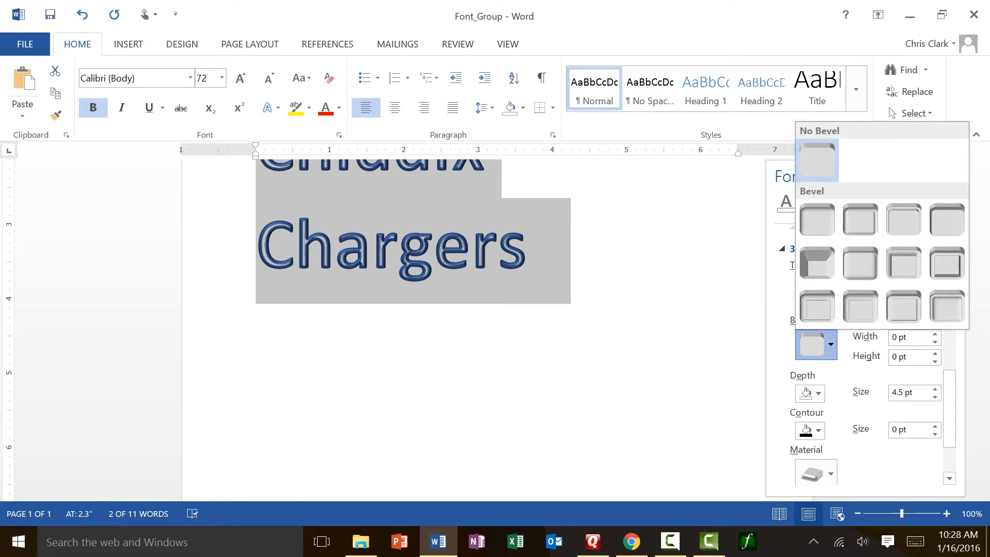
{"action": "left_click", "coordinate": [722, 340]}
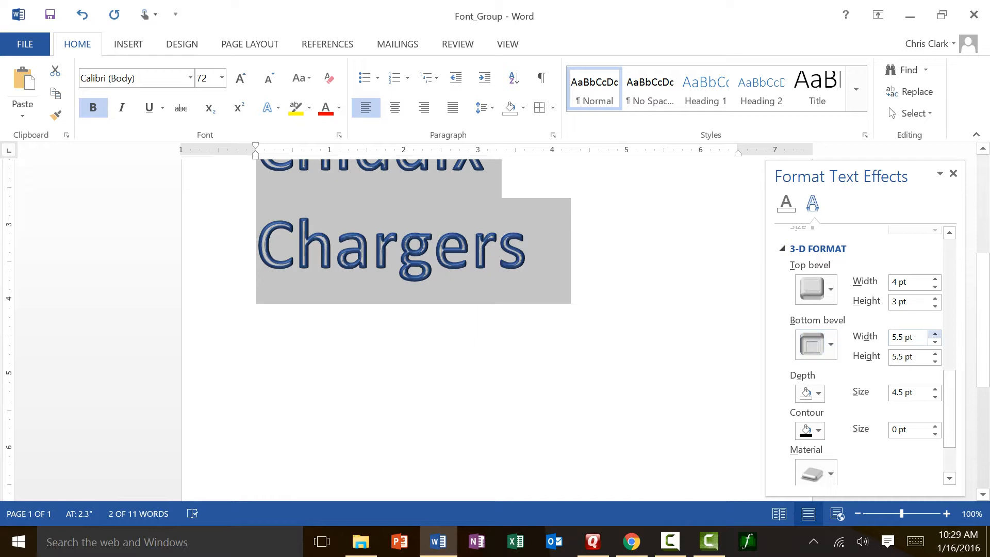
{"action": "left_click", "coordinate": [934, 333]}
{"action": "left_click", "coordinate": [935, 333]}
{"action": "left_click", "coordinate": [935, 333]}
{"action": "scroll", "coordinate": [867, 356], "scroll_direction": "up", "scroll_amount": 3}
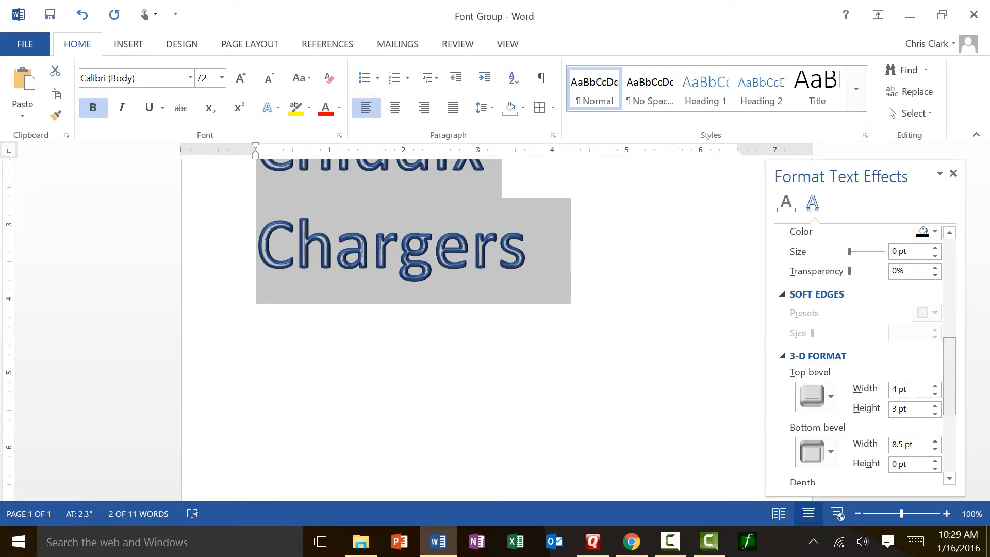
Step: Apply the second translucent material to the 3-D format of "Chiddix Chargers"
{"action": "scroll", "coordinate": [866, 356], "scroll_direction": "down", "scroll_amount": 3}
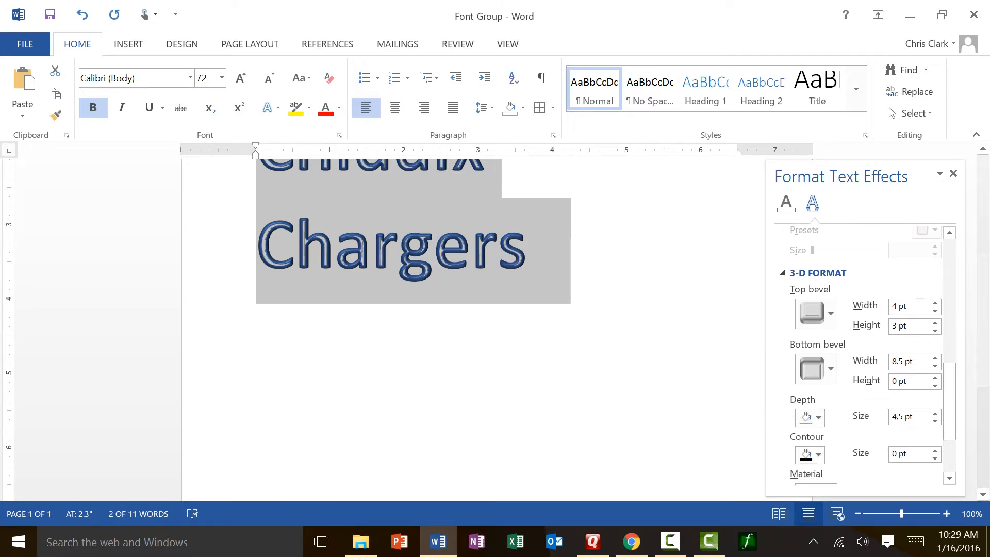
{"action": "scroll", "coordinate": [477, 330], "scroll_direction": "down", "scroll_amount": 3}
{"action": "scroll", "coordinate": [476, 330], "scroll_direction": "up", "scroll_amount": 3}
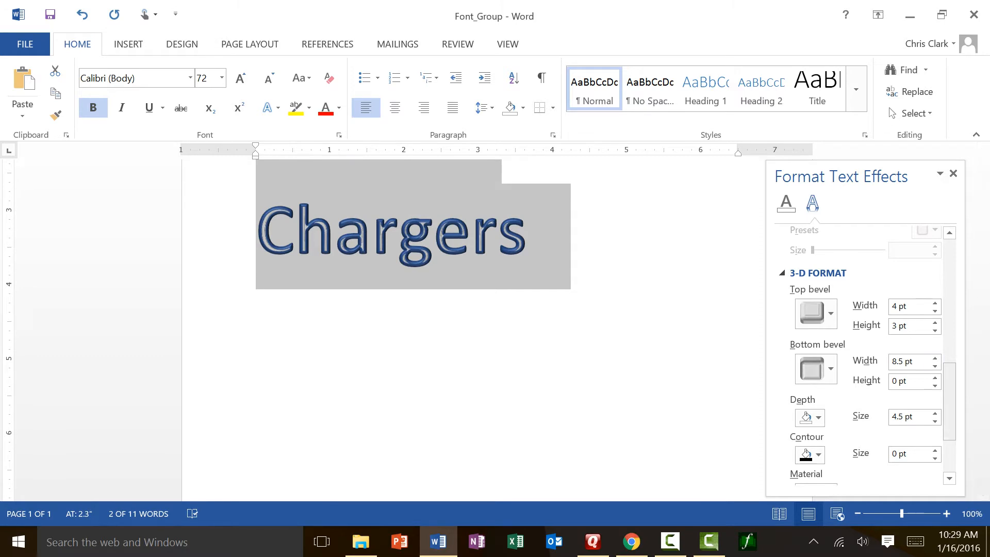
{"action": "scroll", "coordinate": [866, 356], "scroll_direction": "down", "scroll_amount": 3}
{"action": "scroll", "coordinate": [866, 356], "scroll_direction": "down", "scroll_amount": 1}
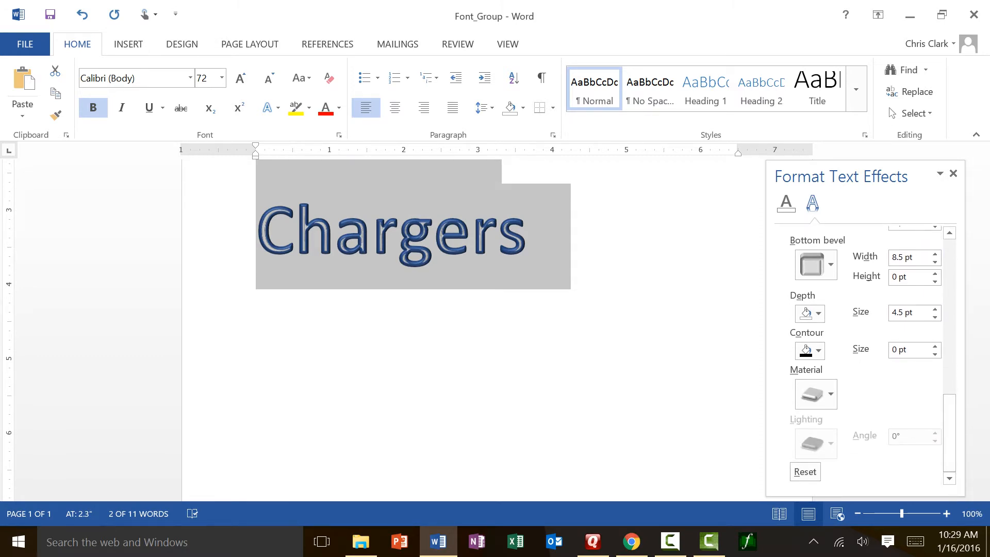
{"action": "left_click", "coordinate": [815, 394]}
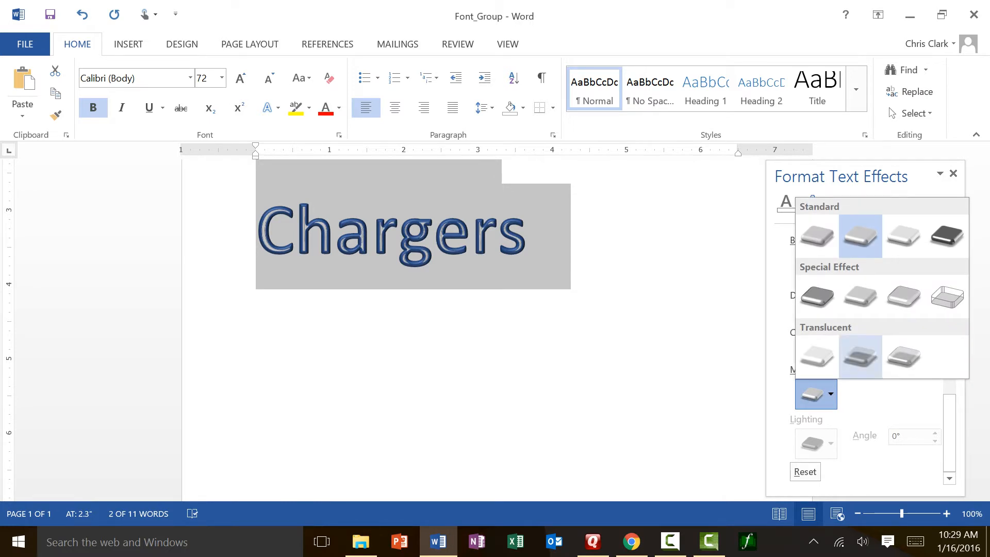
{"action": "left_click", "coordinate": [860, 356]}
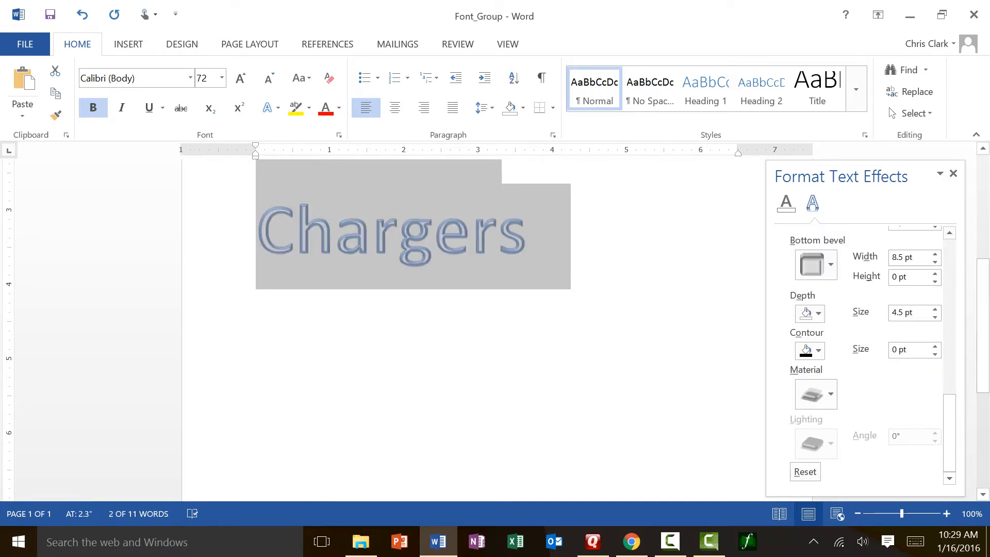
Step: Undo the material and bevel changes on "Chiddix Chargers" step by step, back to the version with the orange shadow
{"action": "scroll", "coordinate": [866, 361], "scroll_direction": "up", "scroll_amount": 5}
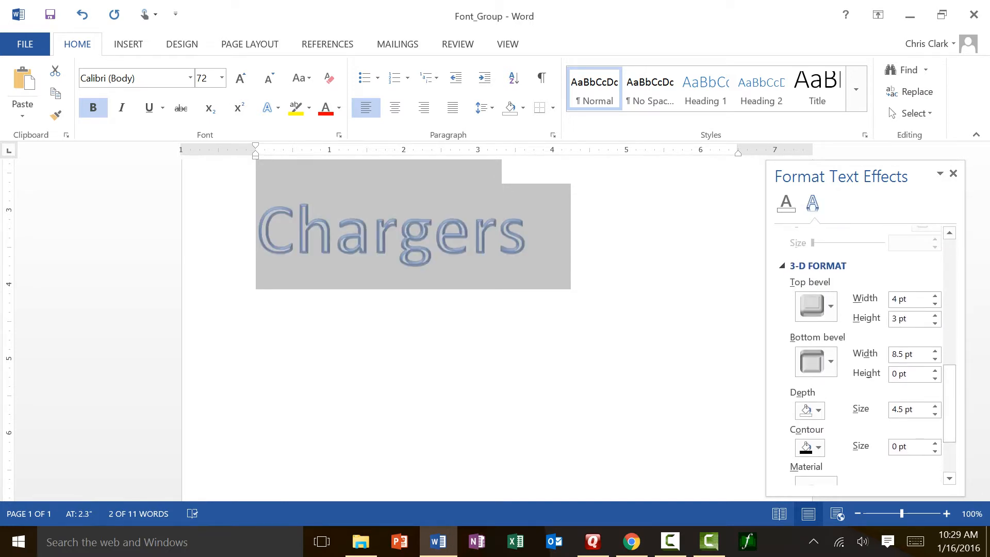
{"action": "scroll", "coordinate": [412, 284], "scroll_direction": "up", "scroll_amount": 3}
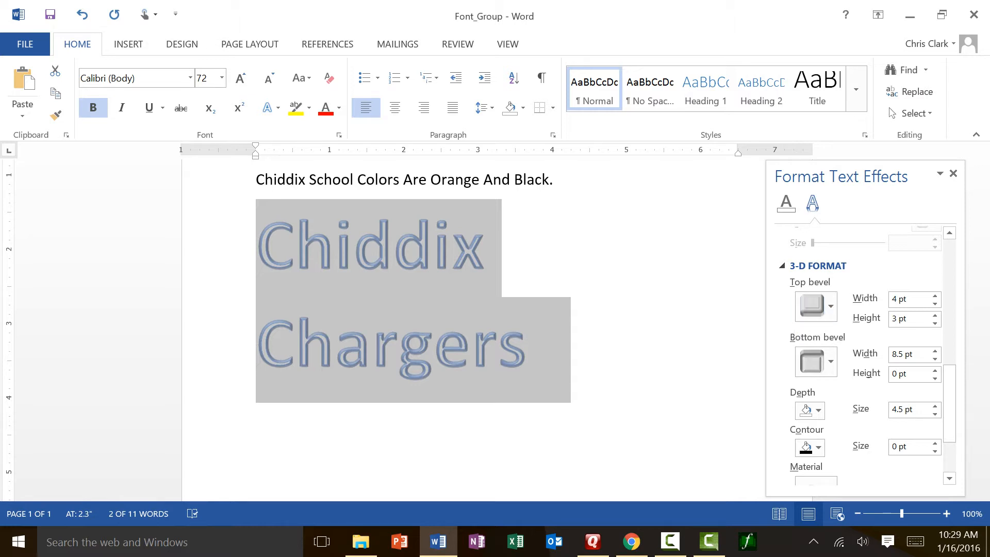
{"action": "scroll", "coordinate": [816, 306], "scroll_direction": "up", "scroll_amount": 3}
{"action": "scroll", "coordinate": [866, 356], "scroll_direction": "down", "scroll_amount": 1}
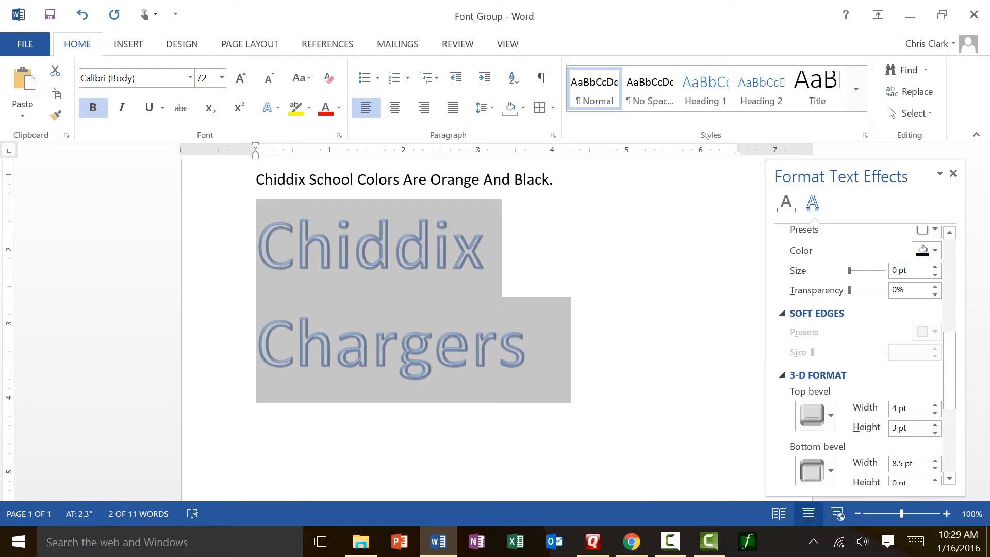
{"action": "scroll", "coordinate": [866, 356], "scroll_direction": "down", "scroll_amount": 3}
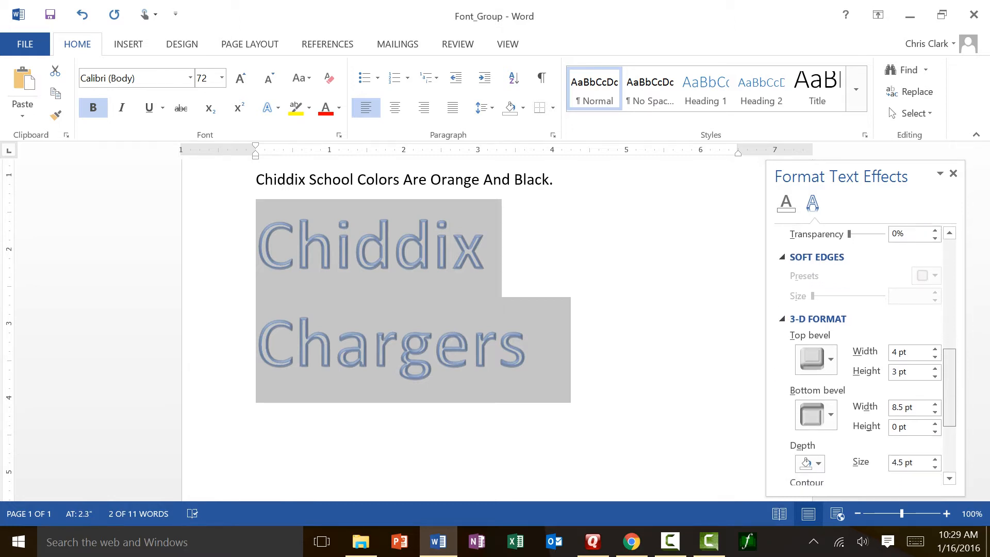
{"action": "scroll", "coordinate": [866, 356], "scroll_direction": "down", "scroll_amount": 4}
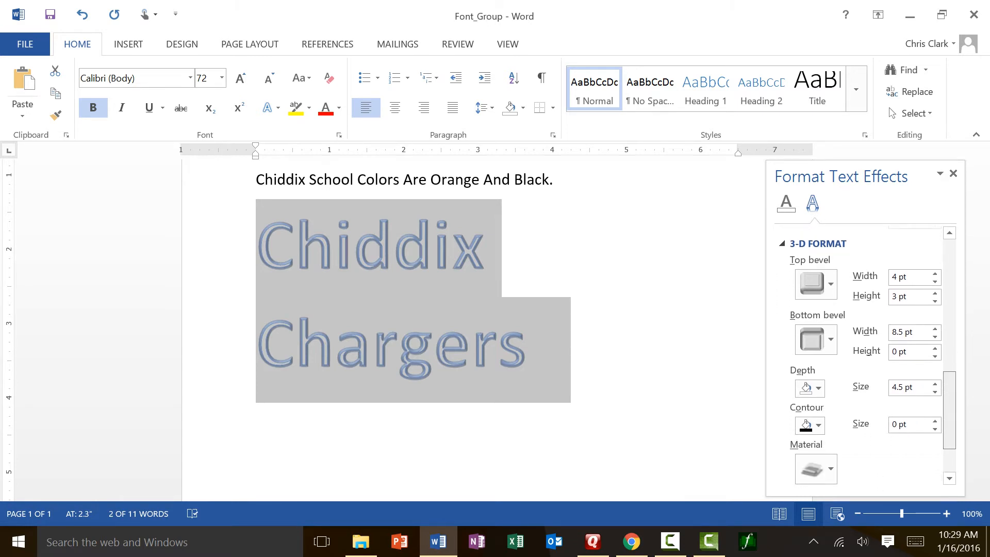
{"action": "left_click", "coordinate": [82, 14]}
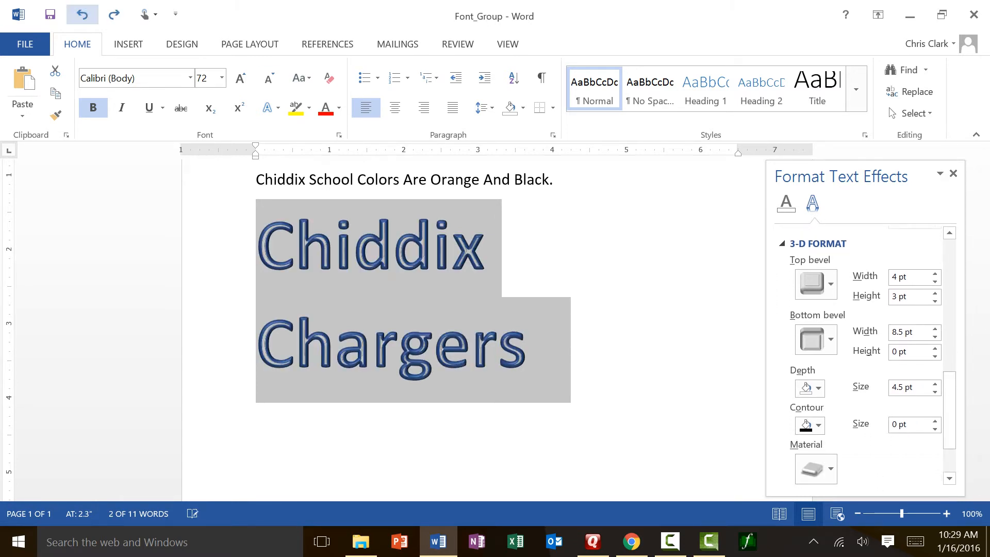
{"action": "left_click", "coordinate": [82, 14]}
{"action": "left_click", "coordinate": [82, 14]}
{"action": "left_click", "coordinate": [82, 14]}
{"action": "left_click", "coordinate": [82, 14]}
{"action": "left_click", "coordinate": [82, 14]}
{"action": "left_click", "coordinate": [82, 14]}
{"action": "left_click", "coordinate": [82, 14]}
{"action": "left_click", "coordinate": [82, 14]}
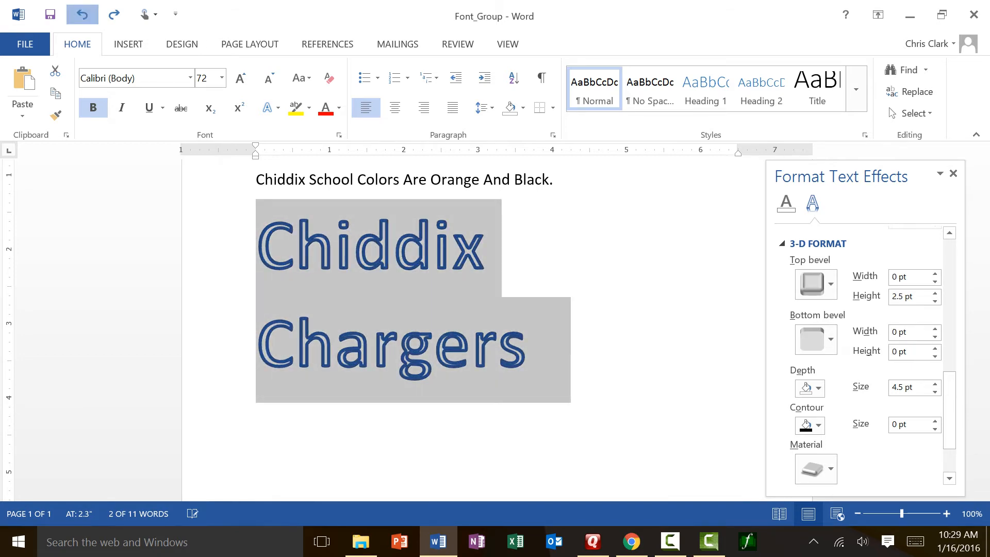
{"action": "left_click", "coordinate": [82, 14]}
{"action": "left_click", "coordinate": [82, 14]}
{"action": "left_click", "coordinate": [82, 14]}
{"action": "left_click", "coordinate": [82, 14]}
{"action": "left_click", "coordinate": [82, 14]}
{"action": "left_click", "coordinate": [82, 14]}
{"action": "left_click", "coordinate": [82, 14]}
{"action": "left_click", "coordinate": [82, 14]}
{"action": "left_click", "coordinate": [82, 14]}
{"action": "left_click", "coordinate": [82, 14]}
{"action": "left_click", "coordinate": [82, 14]}
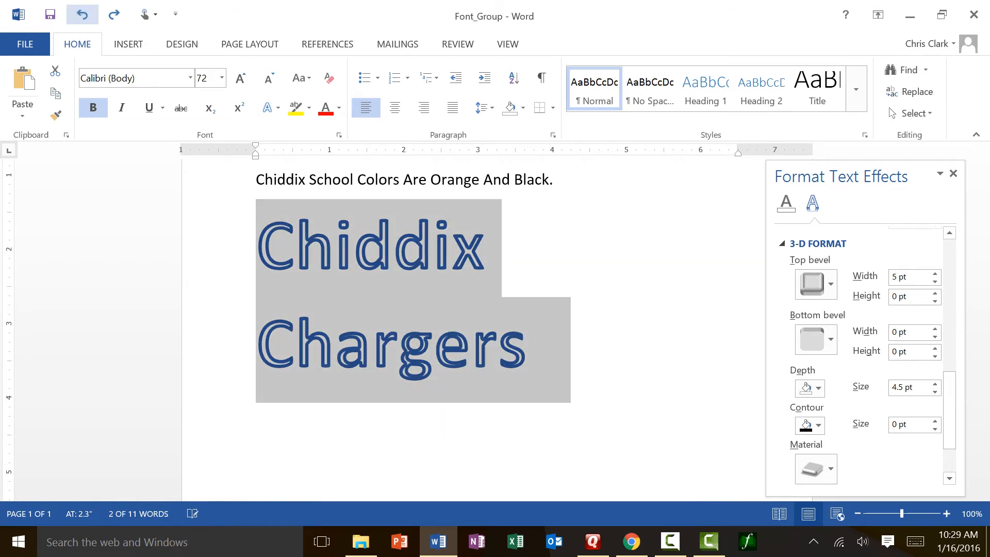
{"action": "left_click", "coordinate": [82, 14]}
{"action": "left_click", "coordinate": [82, 14]}
{"action": "left_click", "coordinate": [82, 14]}
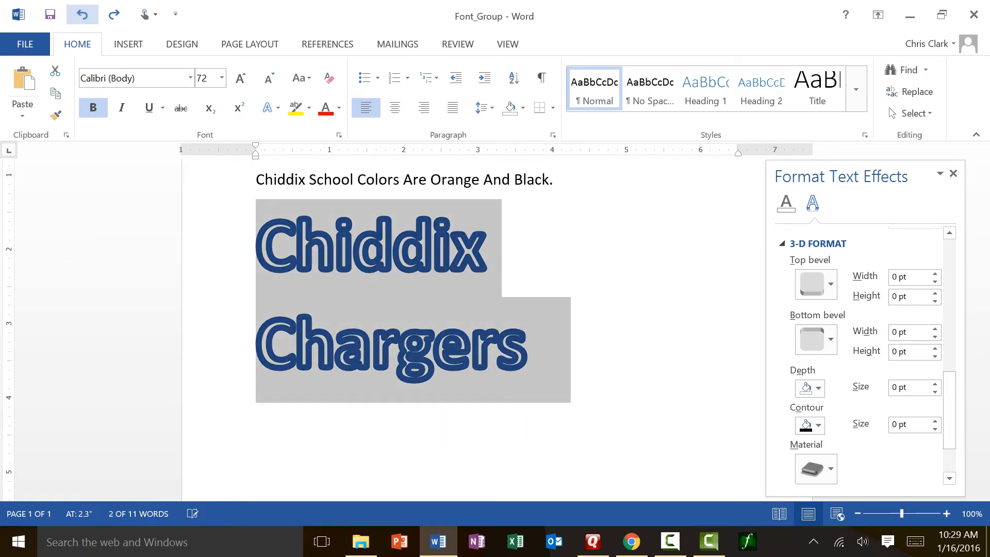
{"action": "left_click", "coordinate": [82, 14]}
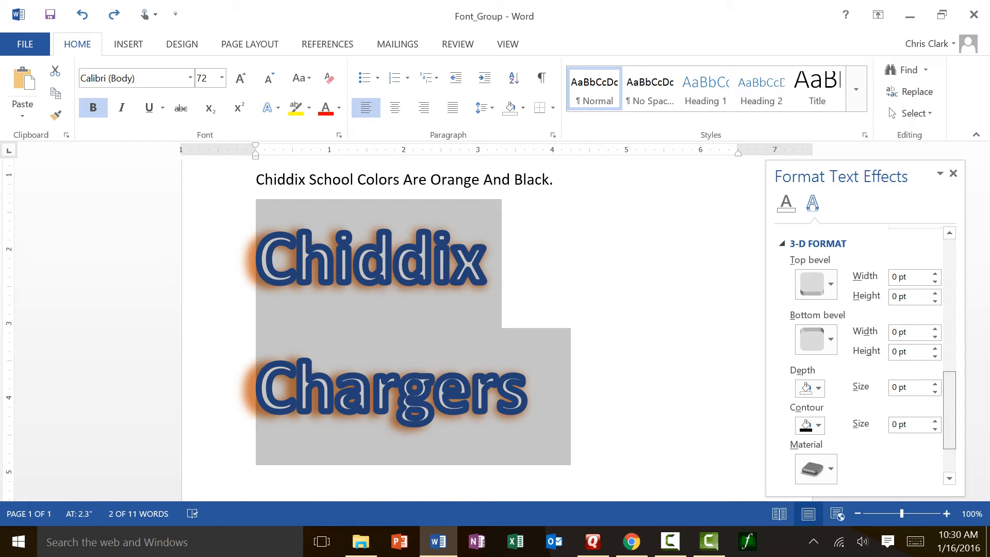
Step: Give "Chiddix Chargers" the first top bevel preset in the second row
{"action": "mouse_move", "coordinate": [949, 410]}
{"action": "left_mouse_down"}
{"action": "mouse_move", "coordinate": [950, 422]}
{"action": "mouse_move", "coordinate": [950, 391]}
{"action": "mouse_move", "coordinate": [949, 408]}
{"action": "left_mouse_up"}
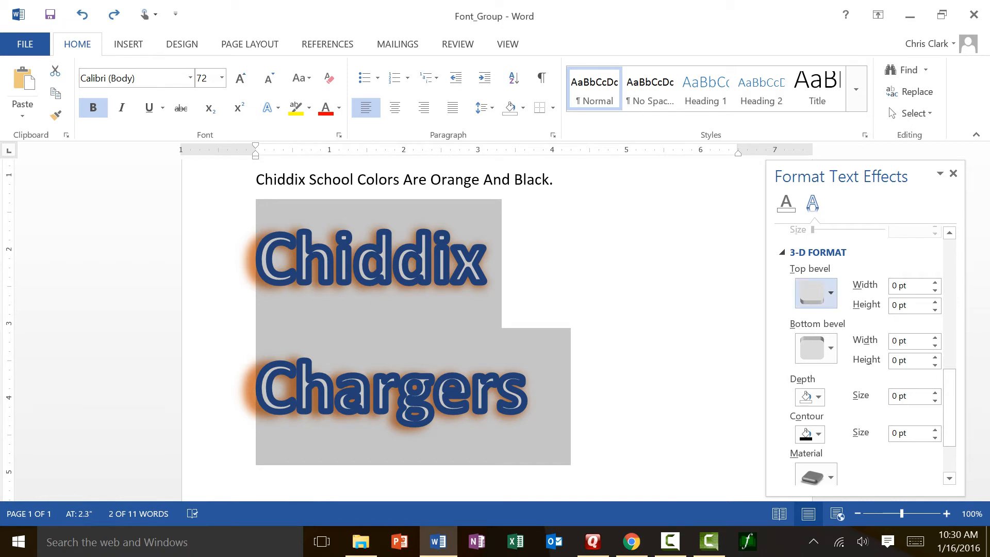
{"action": "left_click", "coordinate": [816, 293]}
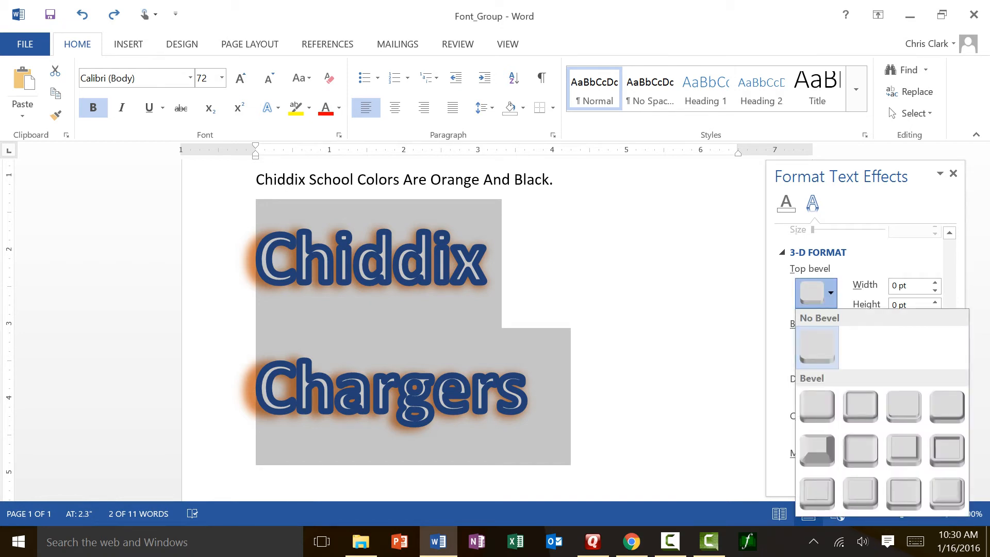
{"action": "left_click", "coordinate": [817, 450]}
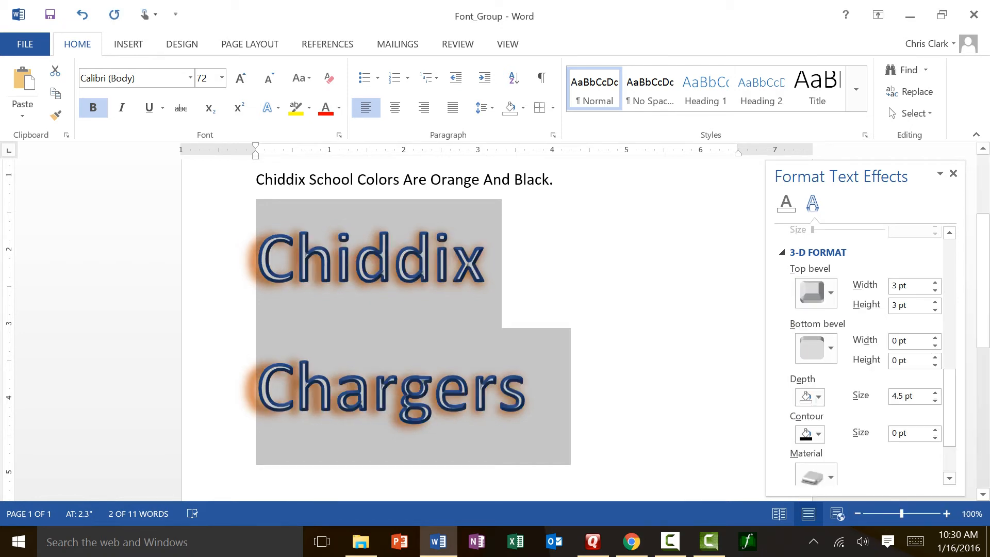
Step: Review the shadow, reflection, glow, soft edges and 3-D format settings applied to "Chiddix Chargers"
{"action": "scroll", "coordinate": [464, 310], "scroll_direction": "down", "scroll_amount": 1}
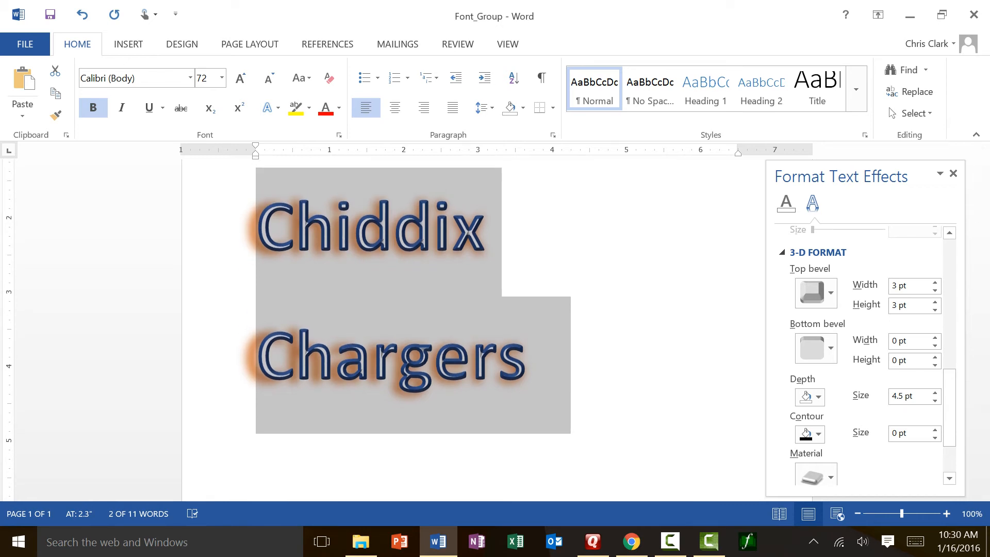
{"action": "left_click_drag", "start_coordinate": [950, 407], "coordinate": [950, 400]}
{"action": "scroll", "coordinate": [866, 356], "scroll_direction": "up", "scroll_amount": 1}
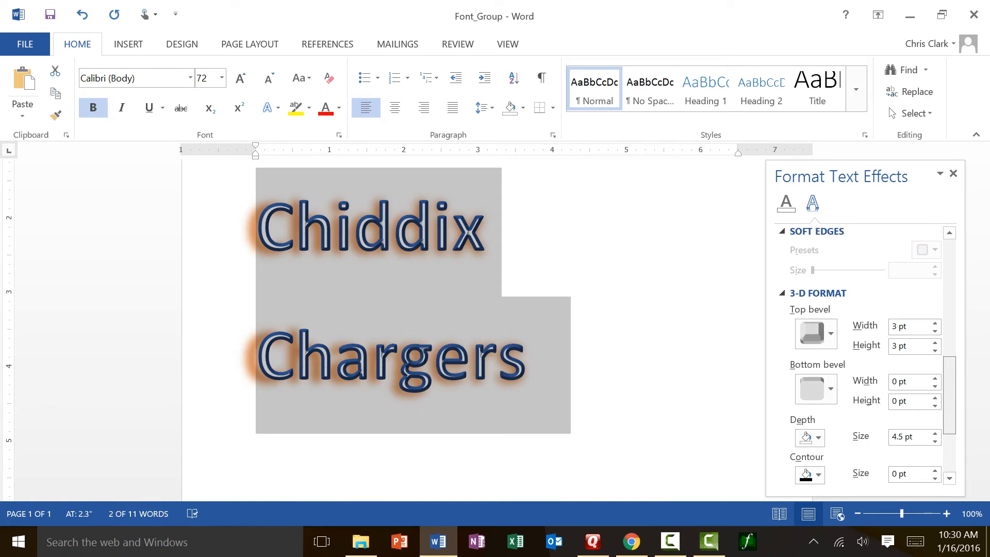
{"action": "scroll", "coordinate": [866, 356], "scroll_direction": "up", "scroll_amount": 1}
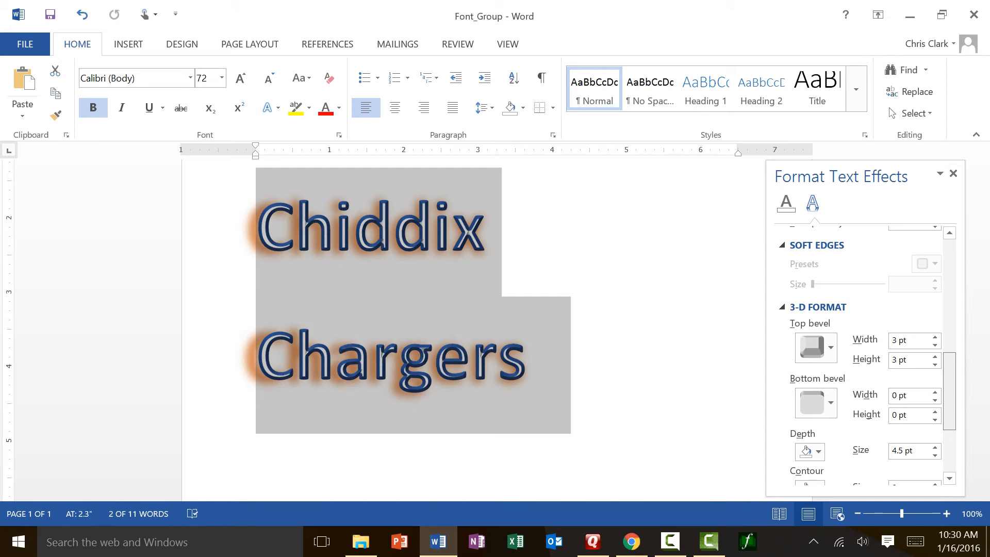
{"action": "scroll", "coordinate": [866, 356], "scroll_direction": "up", "scroll_amount": 4}
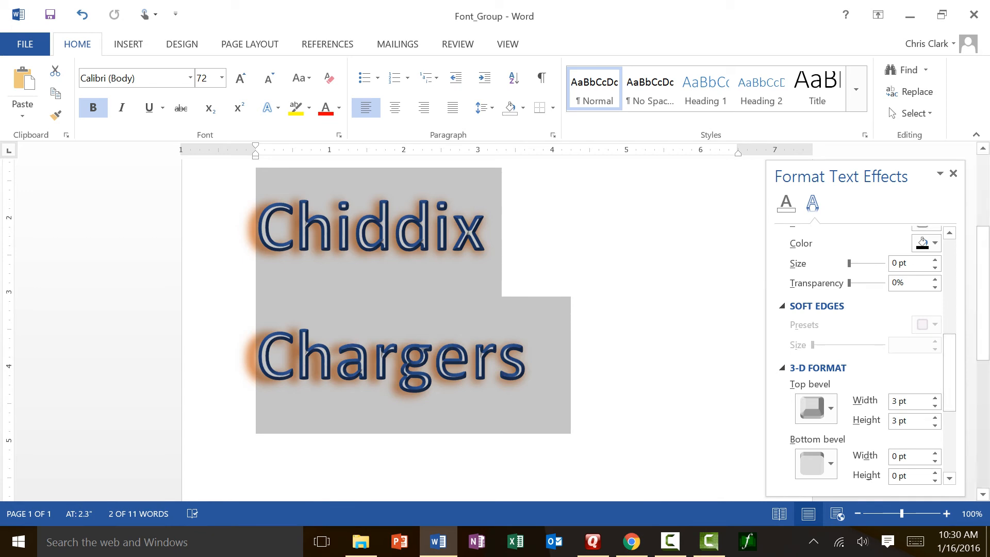
{"action": "scroll", "coordinate": [866, 356], "scroll_direction": "up", "scroll_amount": 10}
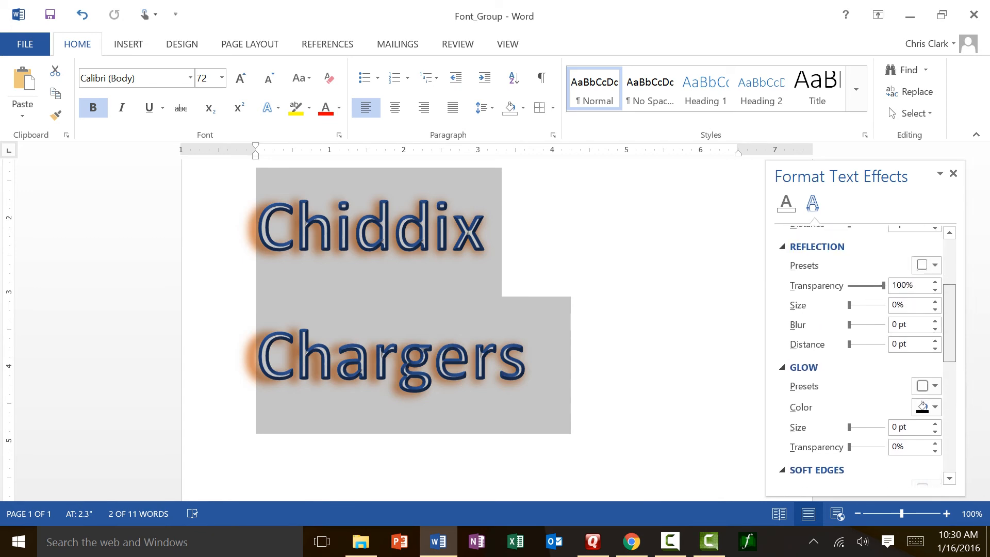
{"action": "scroll", "coordinate": [867, 356], "scroll_direction": "up", "scroll_amount": 1}
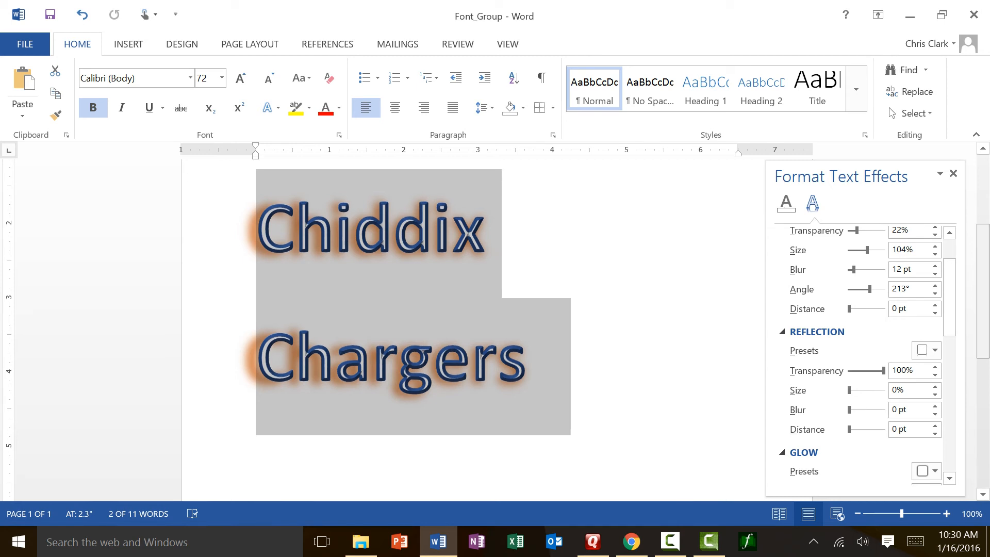
{"action": "scroll", "coordinate": [464, 330], "scroll_direction": "up", "scroll_amount": 2}
{"action": "scroll", "coordinate": [464, 330], "scroll_direction": "down", "scroll_amount": 2}
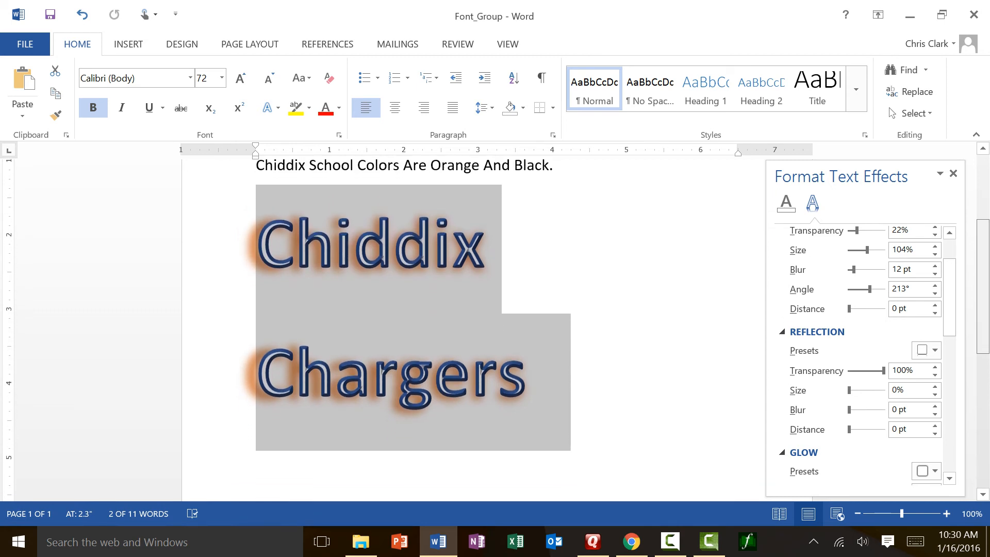
{"action": "scroll", "coordinate": [464, 330], "scroll_direction": "up", "scroll_amount": 1}
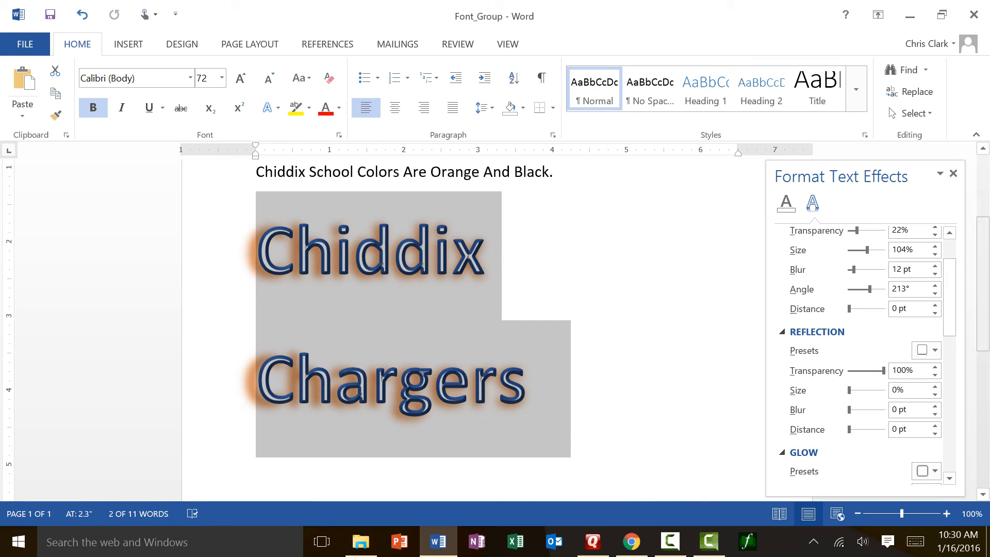
{"action": "scroll", "coordinate": [413, 309], "scroll_direction": "down", "scroll_amount": 1}
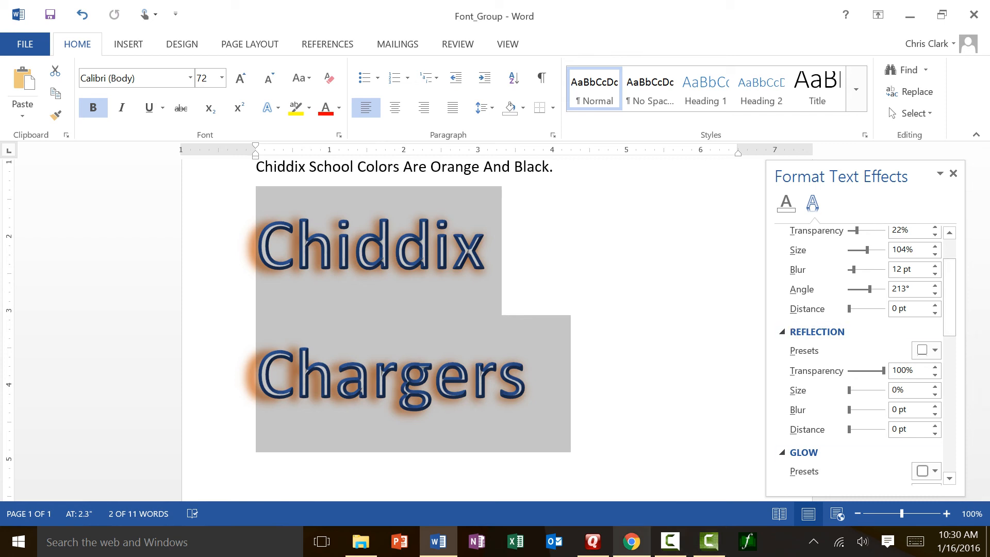
{"action": "left_click", "coordinate": [670, 542]}
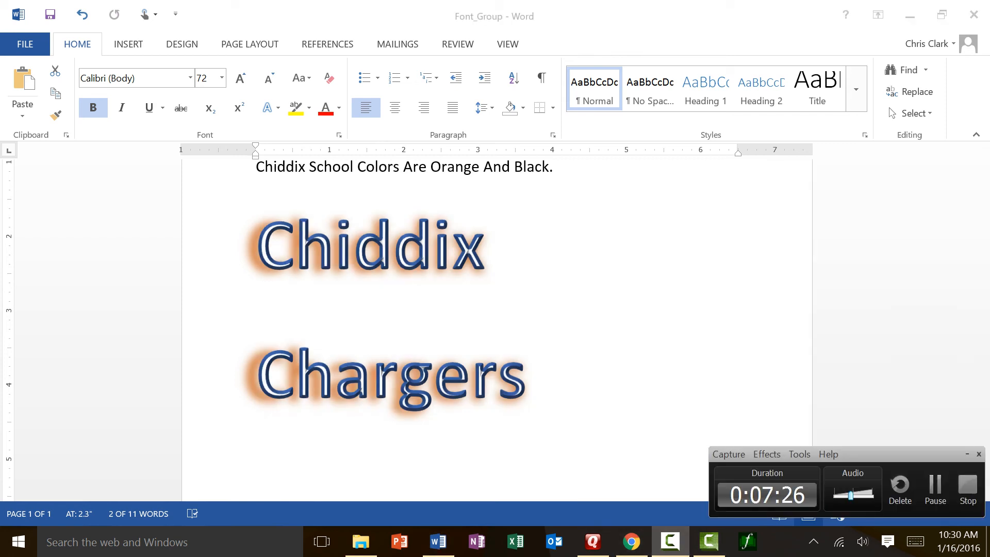